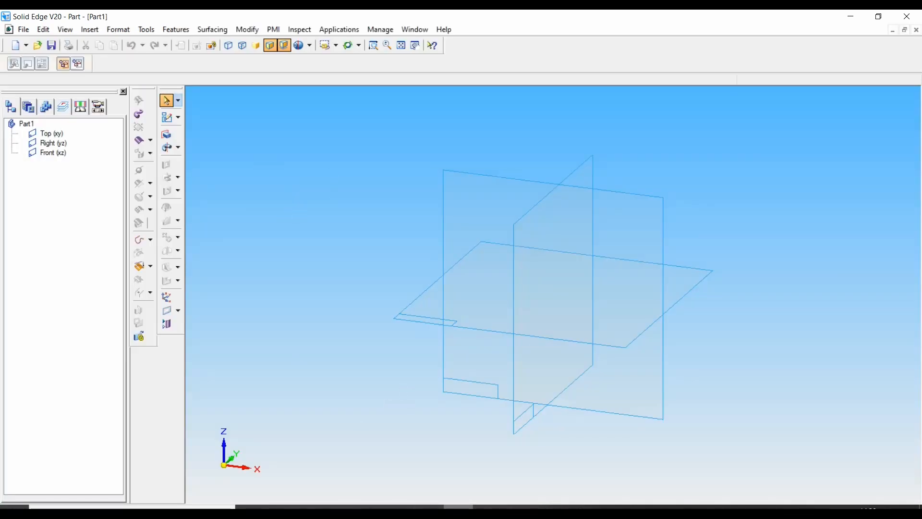
# Start an extruded protrusion on the Top (xy) plane and sketch a rectangle around the crossing of the reference axes
pyautogui.click(428, 507)
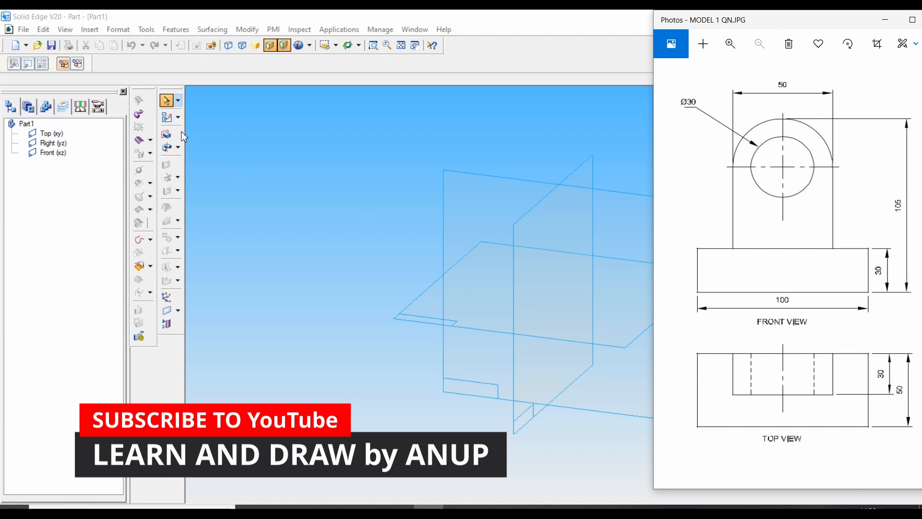
pyautogui.click(166, 136)
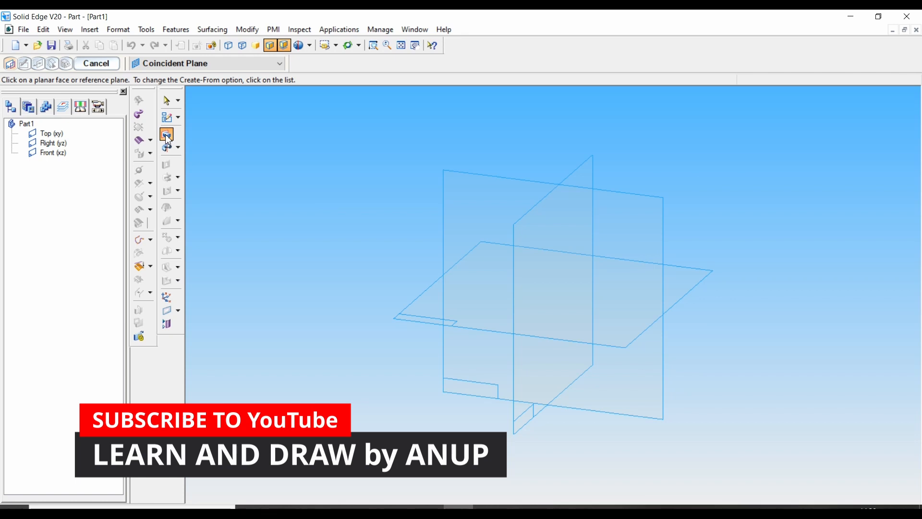
pyautogui.click(480, 307)
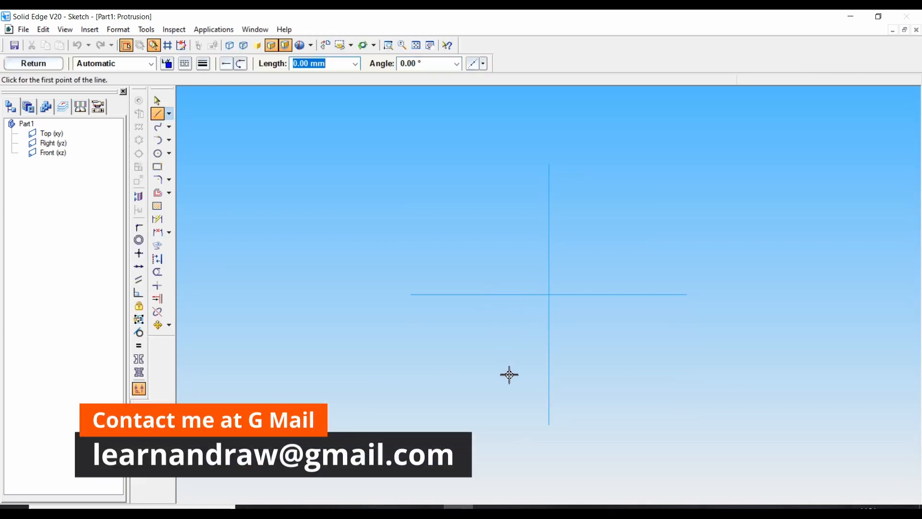
pyautogui.click(429, 507)
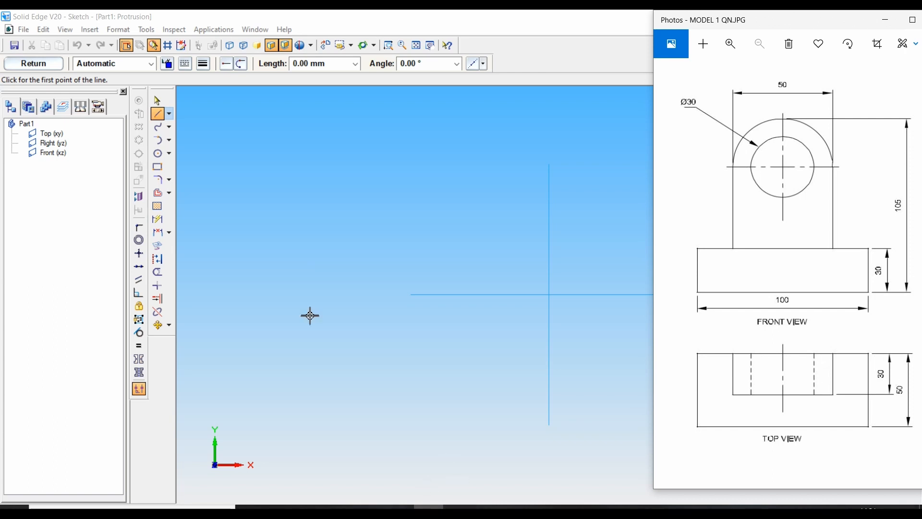
pyautogui.click(162, 171)
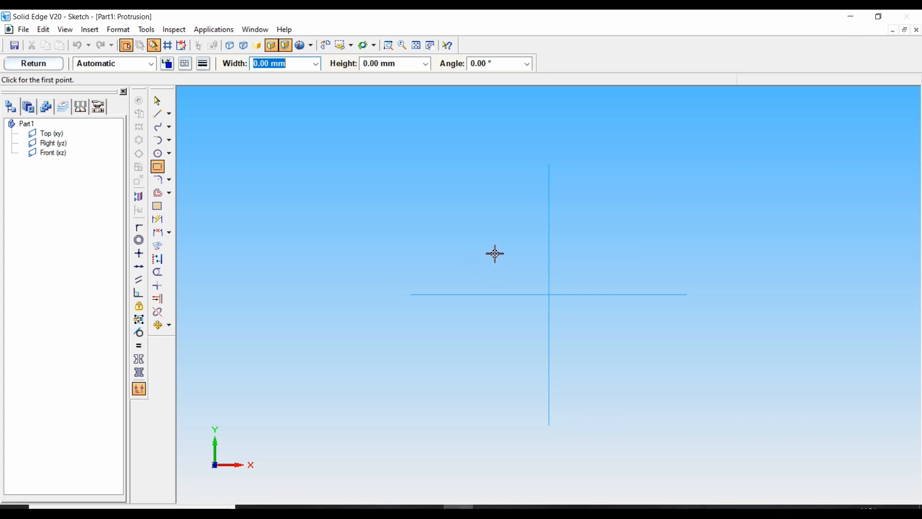
pyautogui.moveTo(493, 252)
pyautogui.mouseDown()
pyautogui.moveTo(491, 315)
pyautogui.moveTo(586, 325)
pyautogui.moveTo(502, 264)
pyautogui.mouseUp()
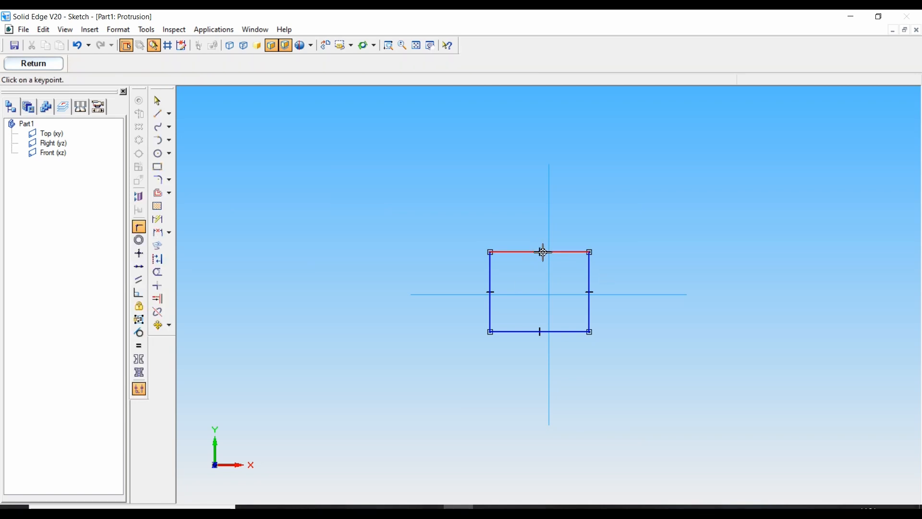
# Connect the upper edge's midpoint to the vertical reference axis and make that edge collinear with the horizontal reference axis
pyautogui.click(541, 254)
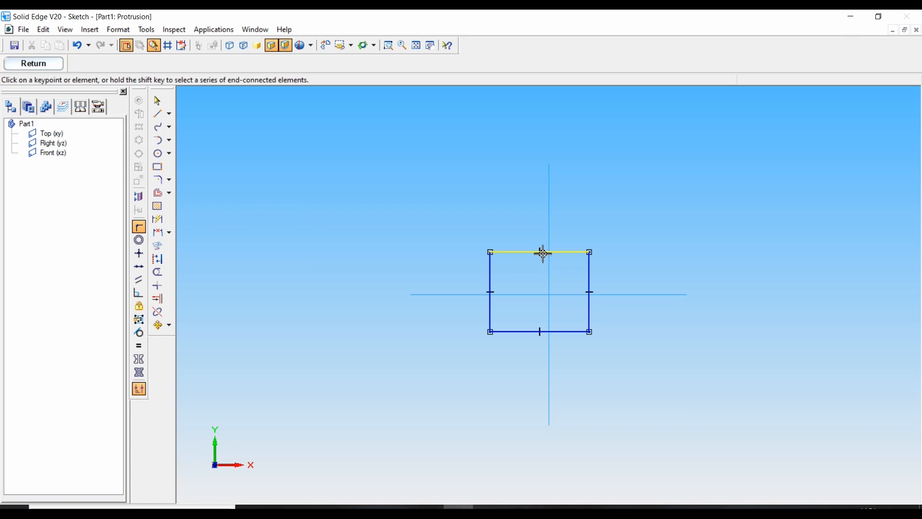
pyautogui.click(551, 243)
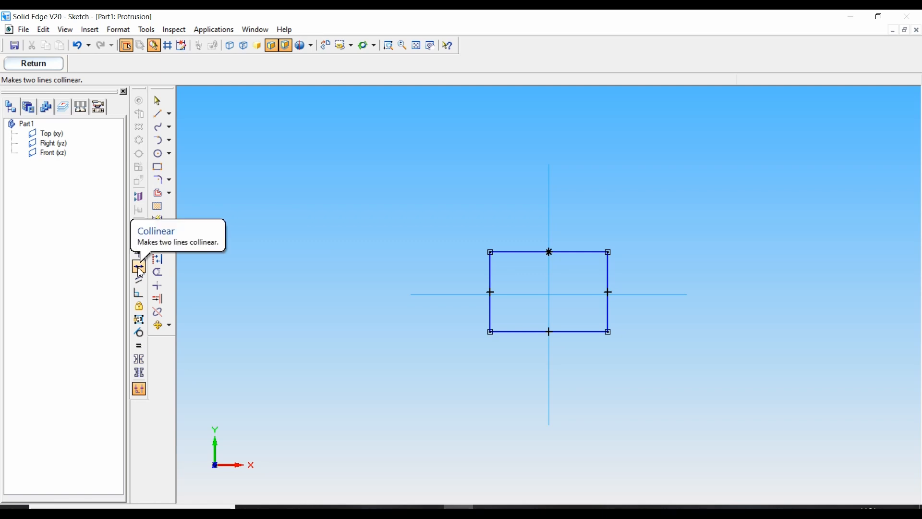
pyautogui.click(522, 253)
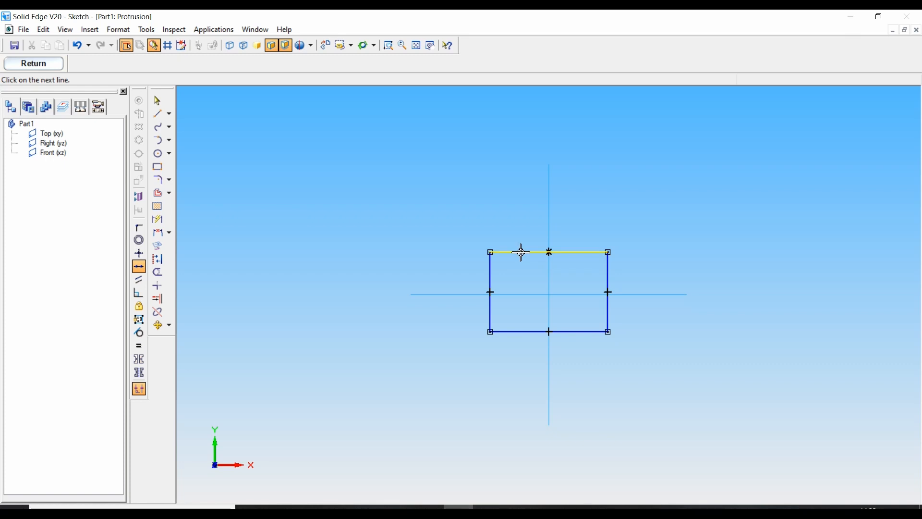
pyautogui.click(518, 294)
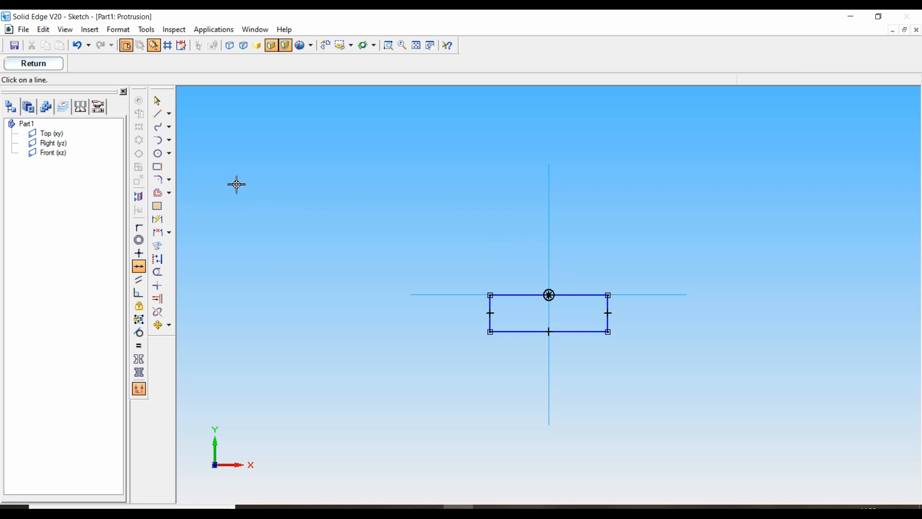
# Dimension the base rectangle 100 mm wide and 50 mm high
pyautogui.click(158, 220)
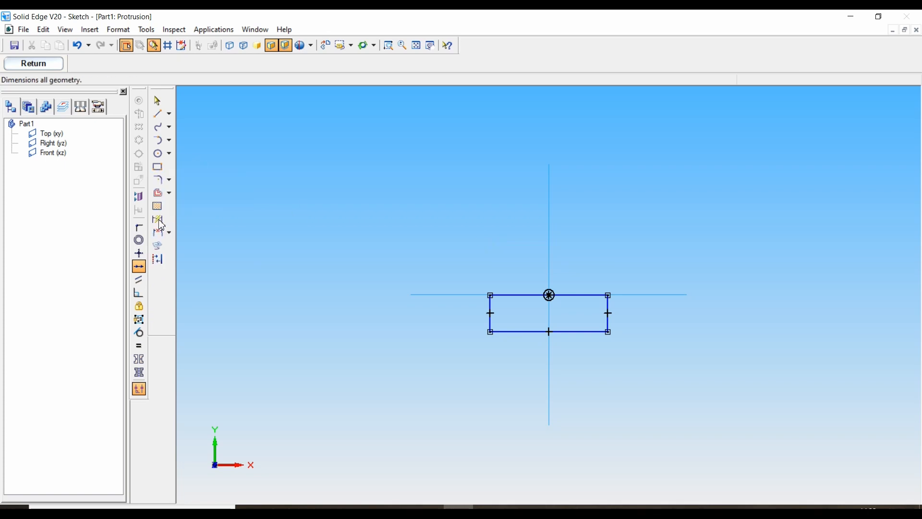
pyautogui.click(527, 333)
pyautogui.click(525, 373)
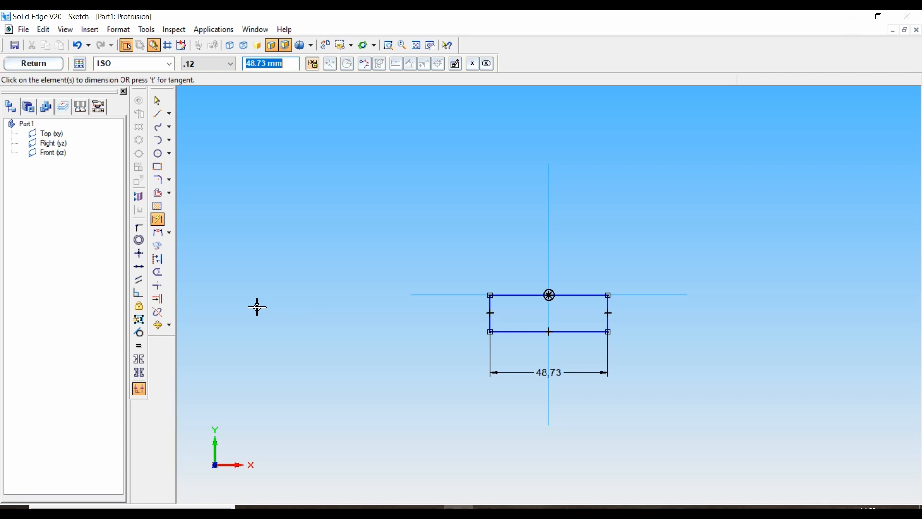
pyautogui.write('100')
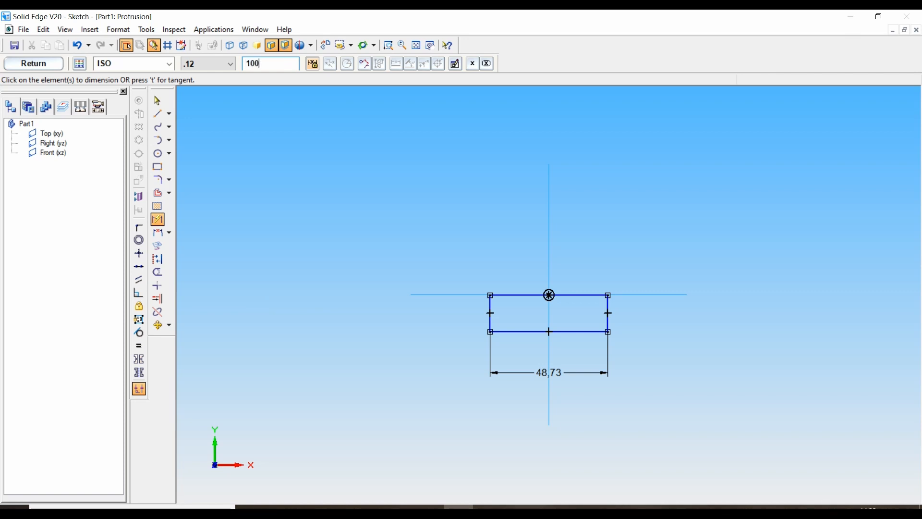
pyautogui.press('Return')
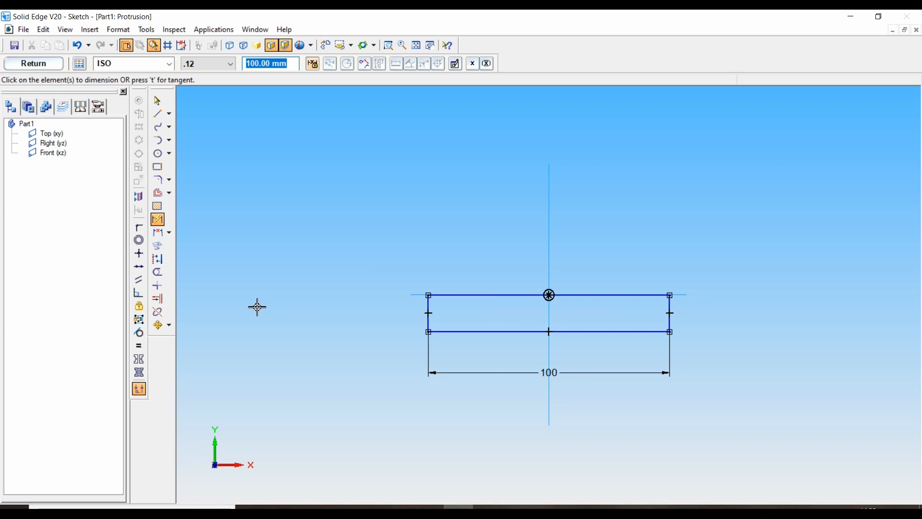
pyautogui.click(429, 313)
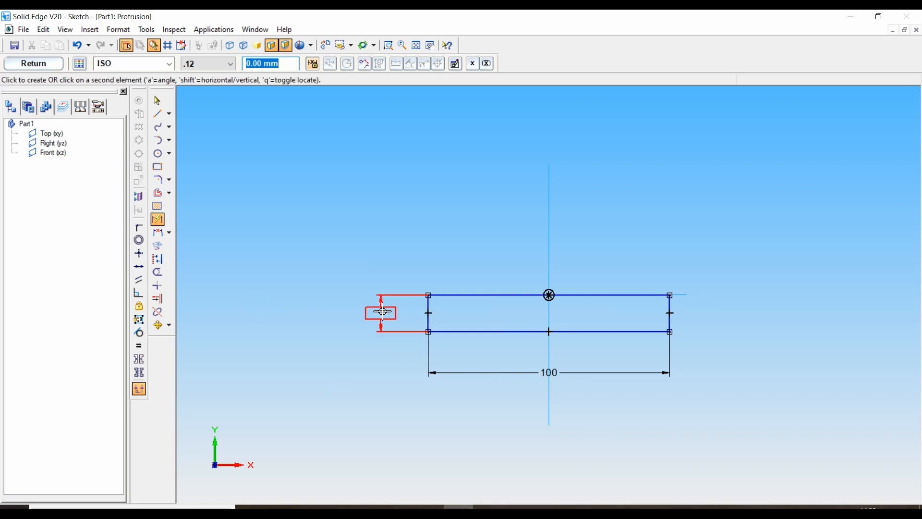
pyautogui.click(378, 312)
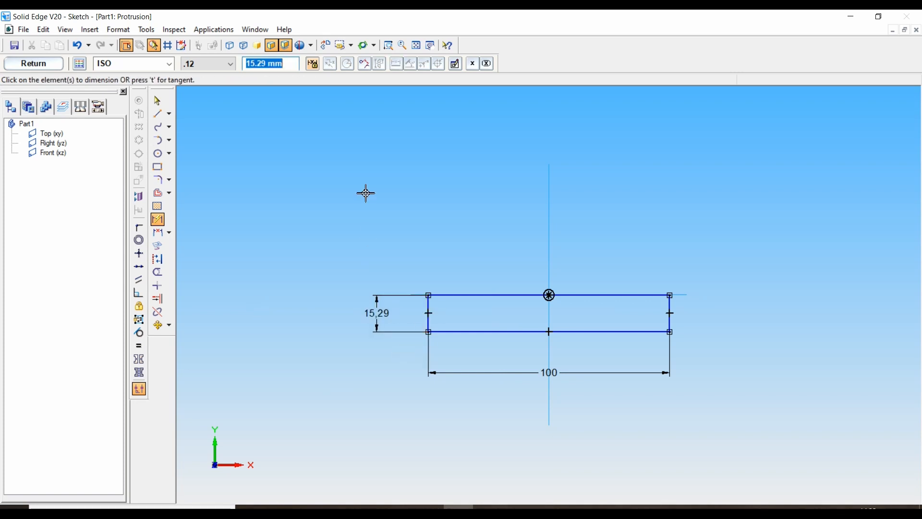
pyautogui.write('50')
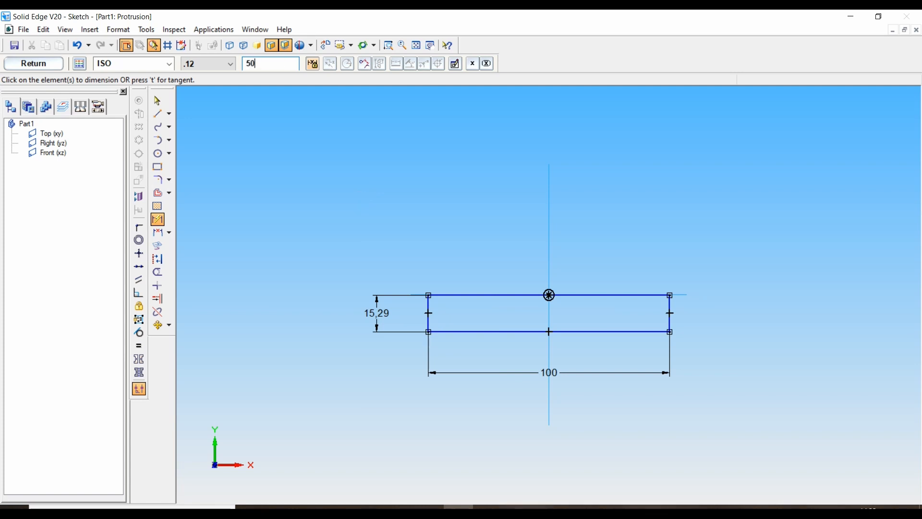
pyautogui.press('Return')
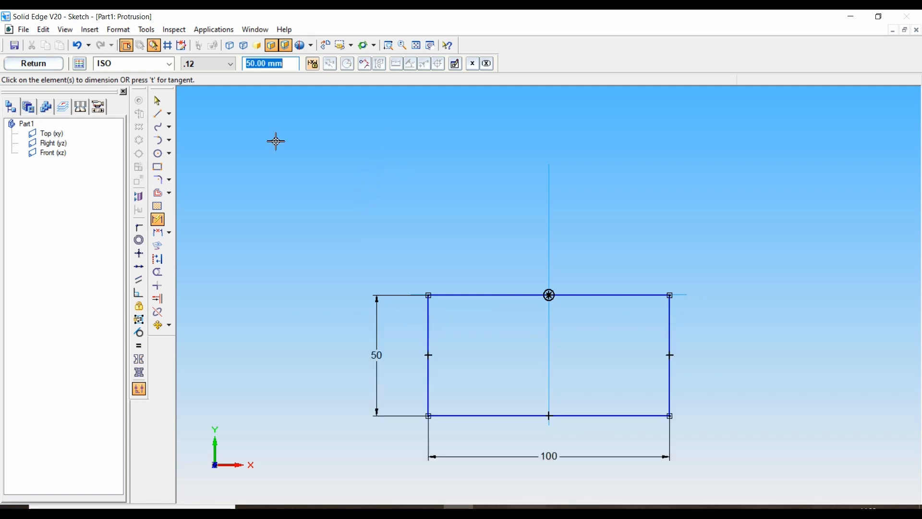
# Close the base sketch and extrude it 30 mm downward, completing the protrusion
pyautogui.click(47, 69)
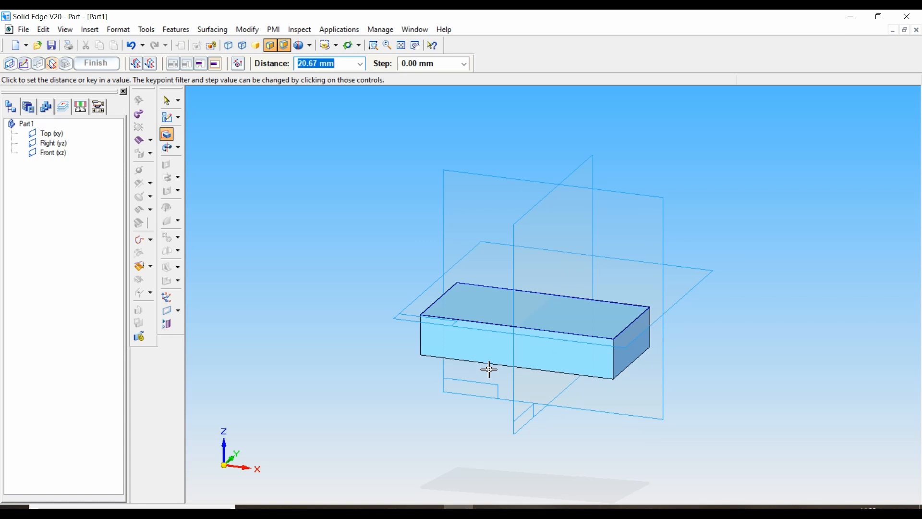
pyautogui.write('3')
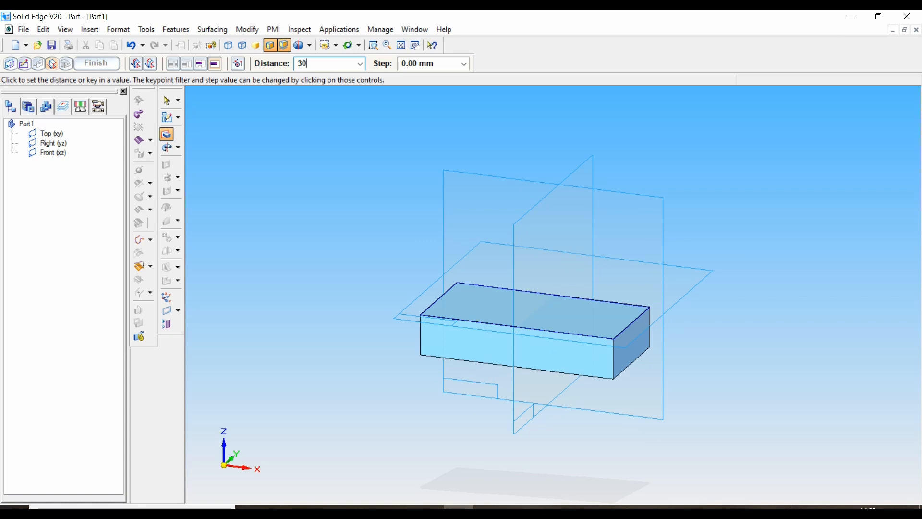
pyautogui.write('0')
pyautogui.press('Return')
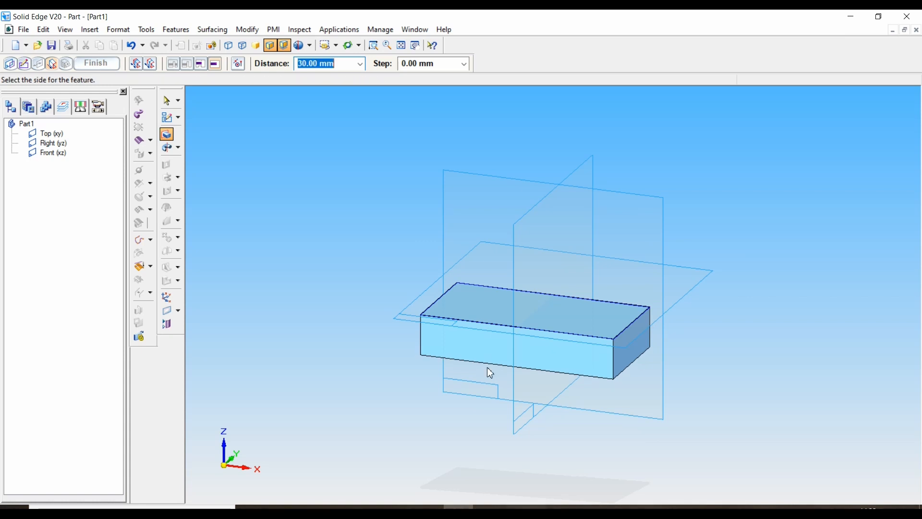
pyautogui.click(487, 368)
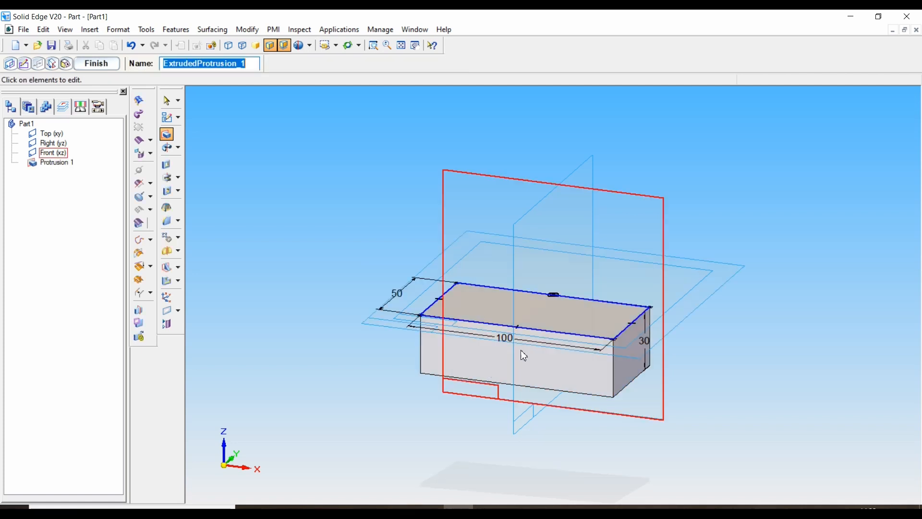
pyautogui.click(102, 69)
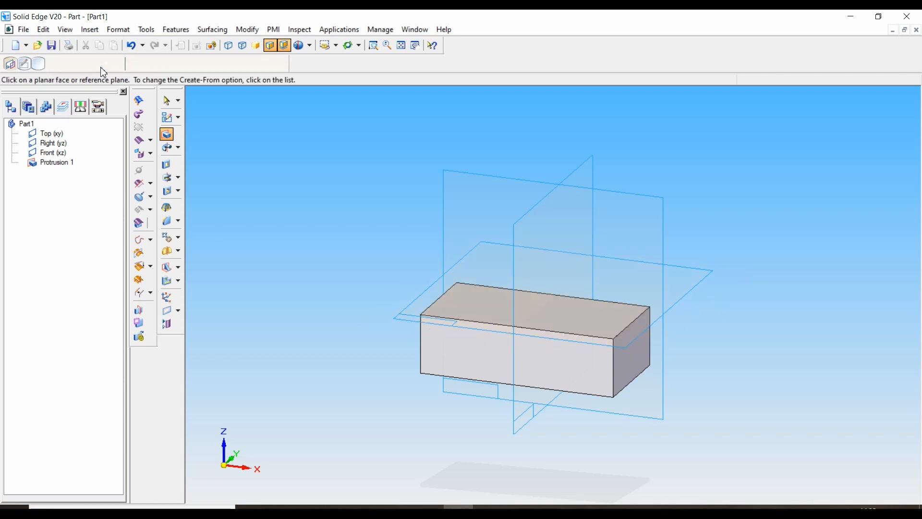
pyautogui.click(102, 69)
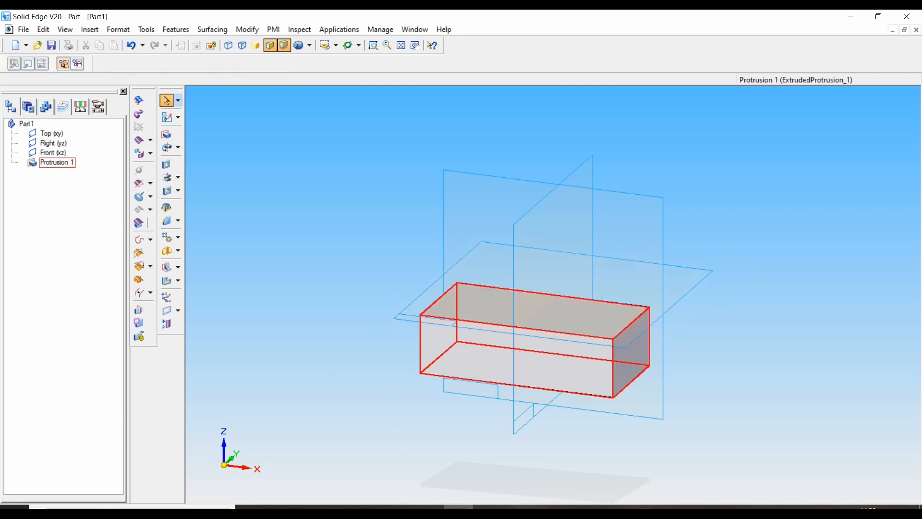
# Start a second protrusion on the Front (xz) plane and sketch a rectangle about 40 mm tall above the block, across the vertical axis
pyautogui.click(428, 507)
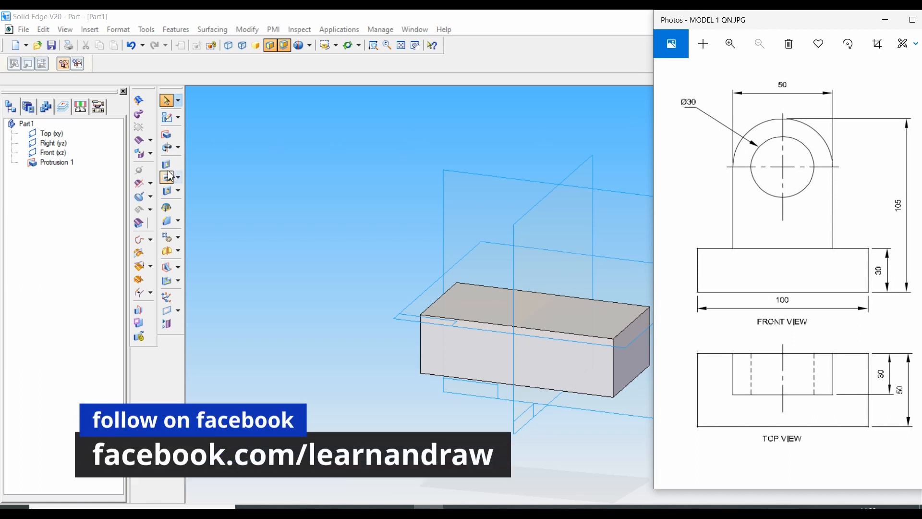
pyautogui.click(167, 134)
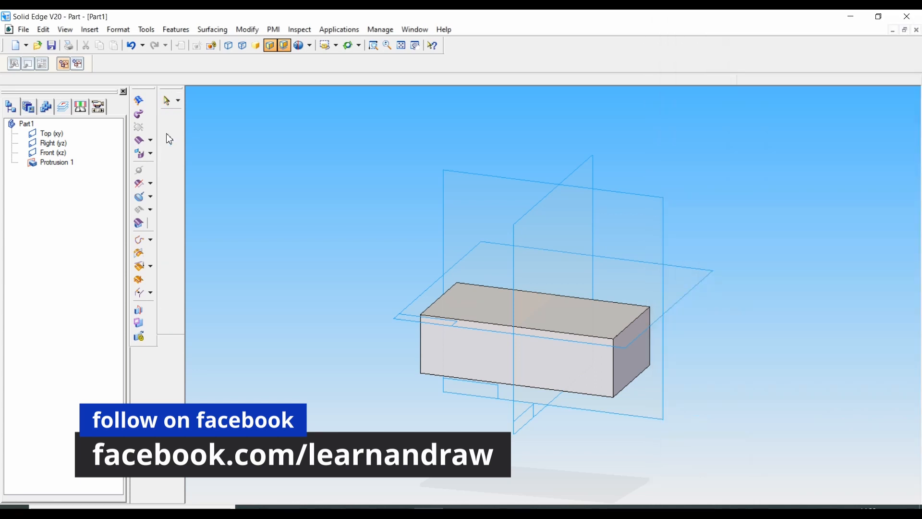
pyautogui.click(468, 191)
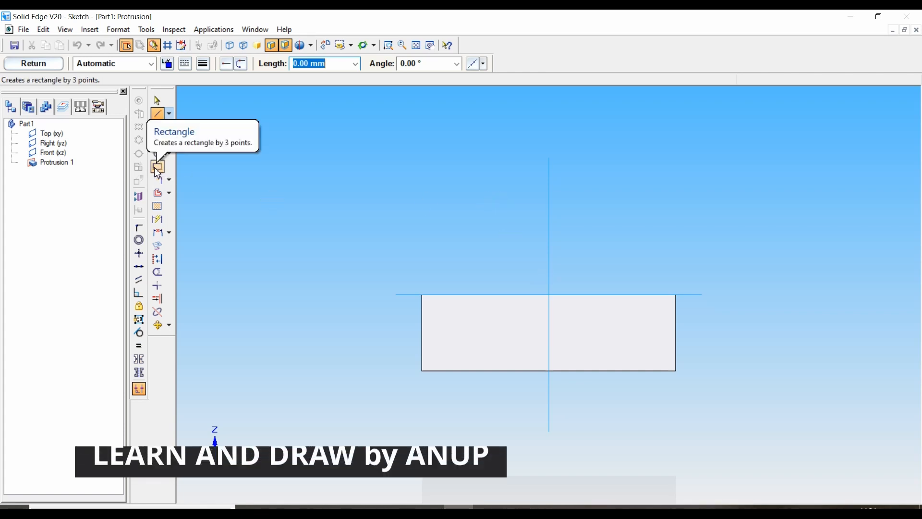
pyautogui.click(496, 194)
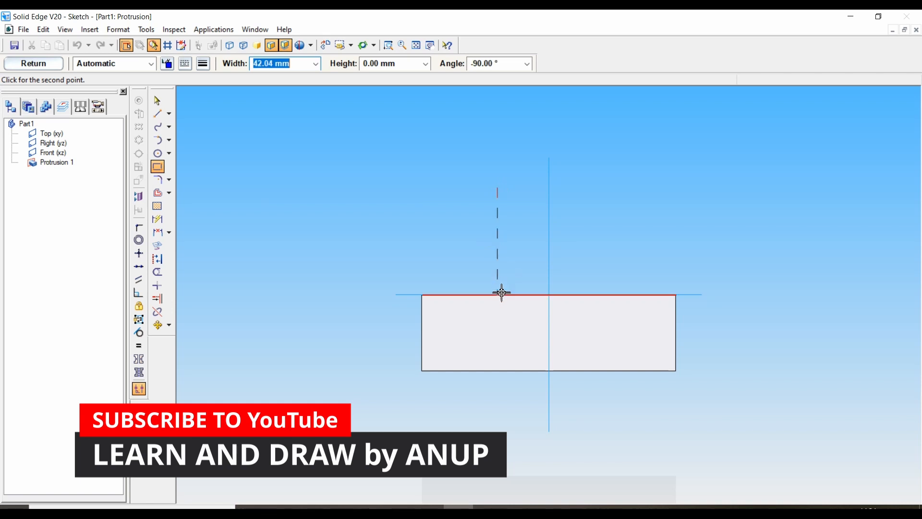
pyautogui.click(610, 290)
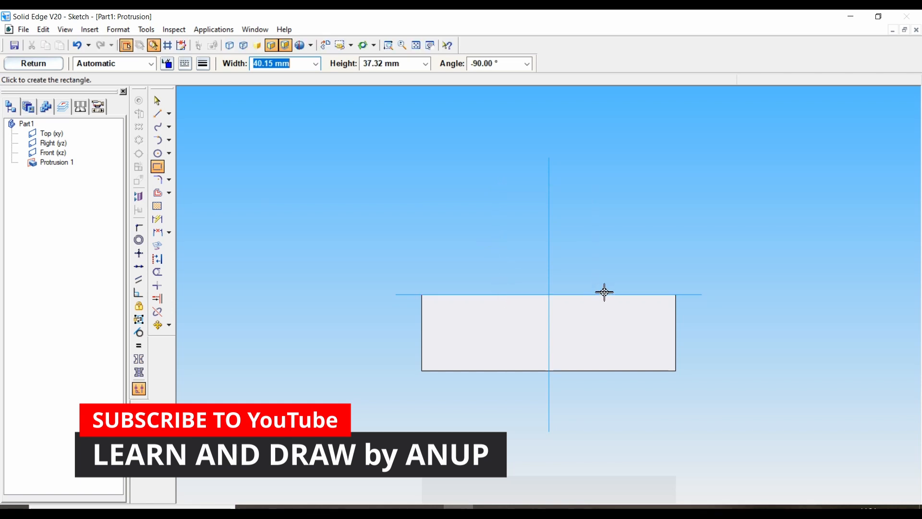
pyautogui.click(612, 280)
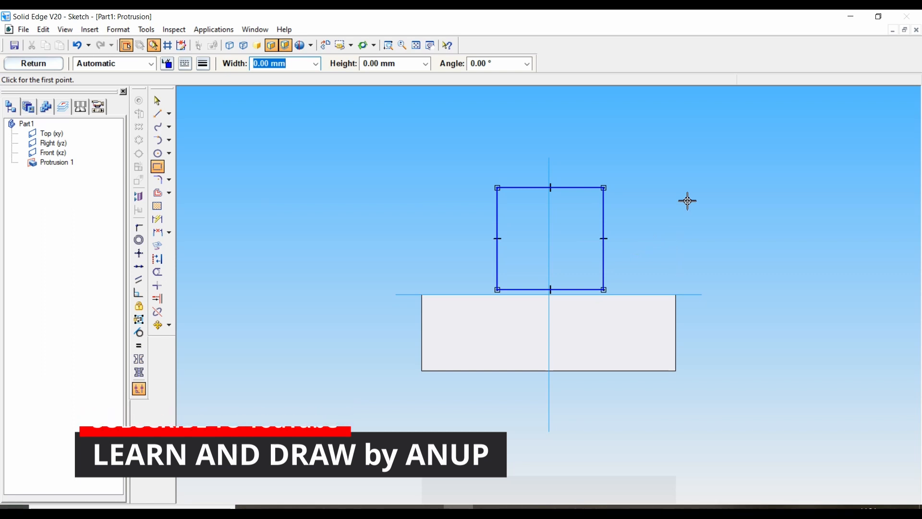
# Connect the upper edge's midpoint to the vertical axis and make the rectangle's lower edge collinear with the block's top edge
pyautogui.click(139, 228)
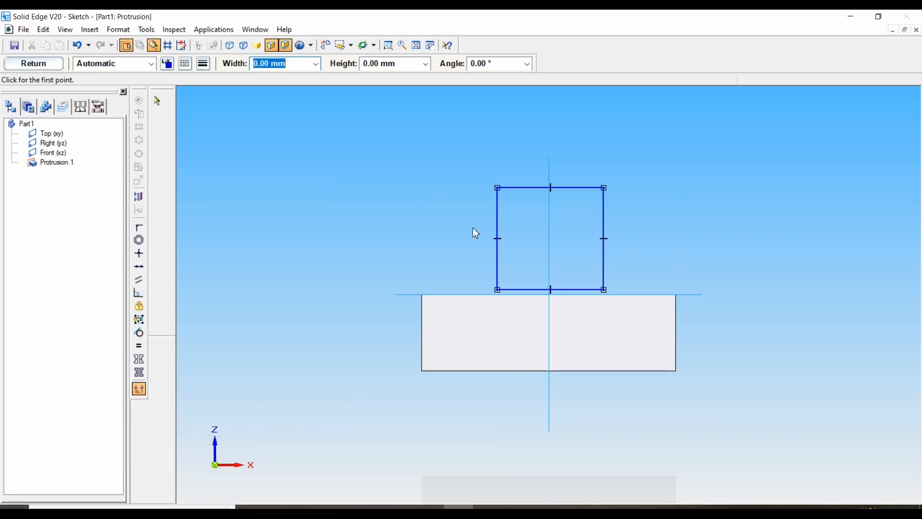
pyautogui.click(552, 189)
pyautogui.click(550, 178)
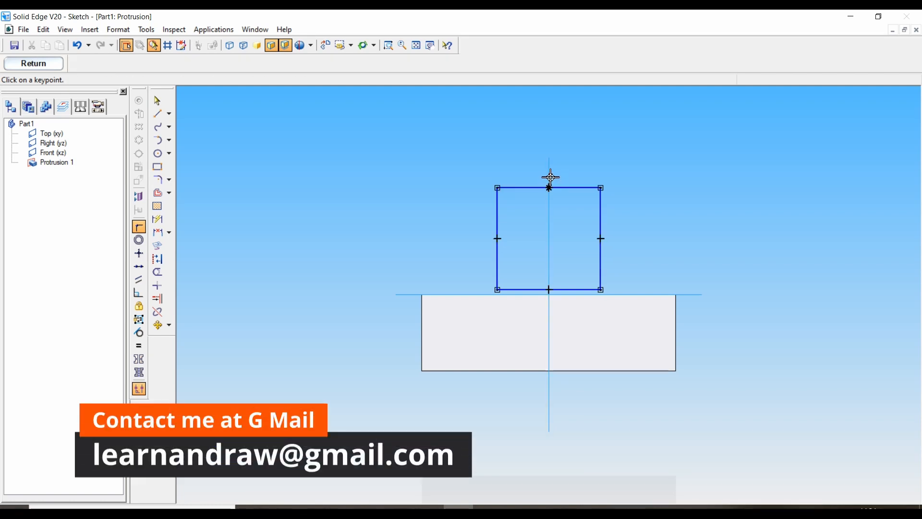
pyautogui.click(139, 267)
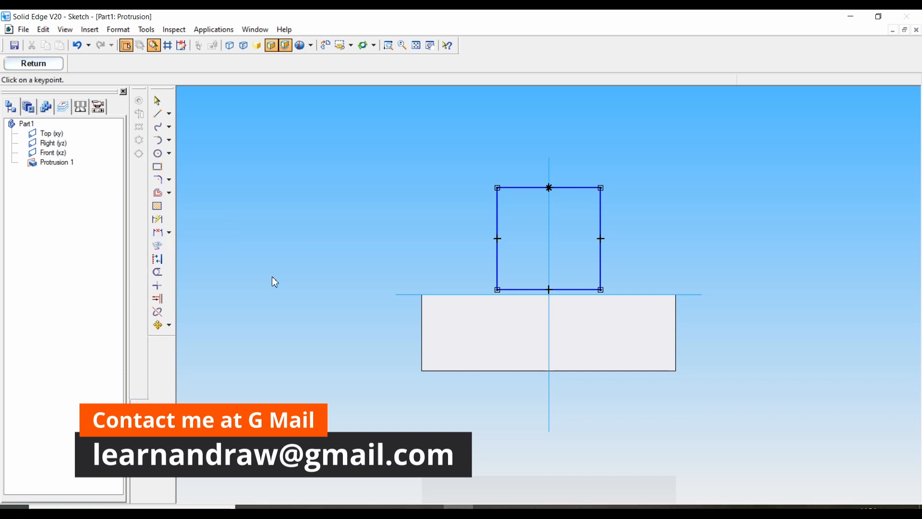
pyautogui.click(526, 291)
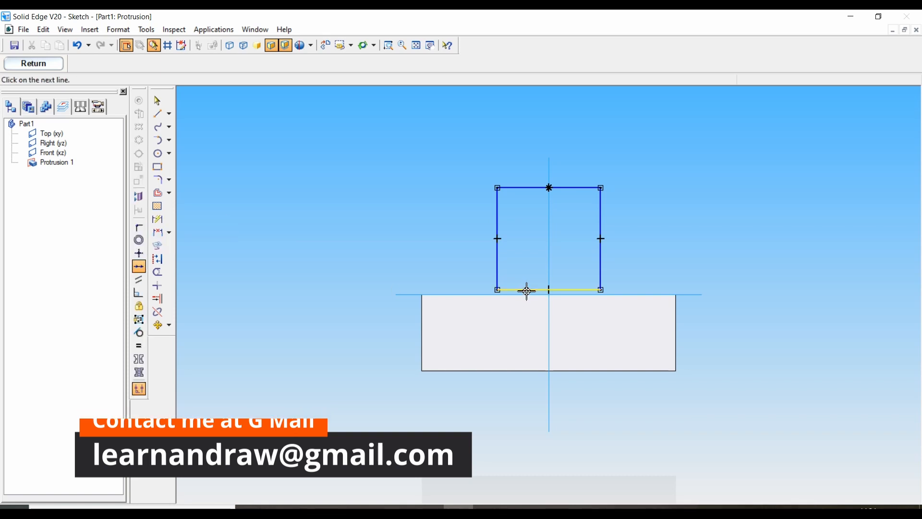
pyautogui.click(526, 297)
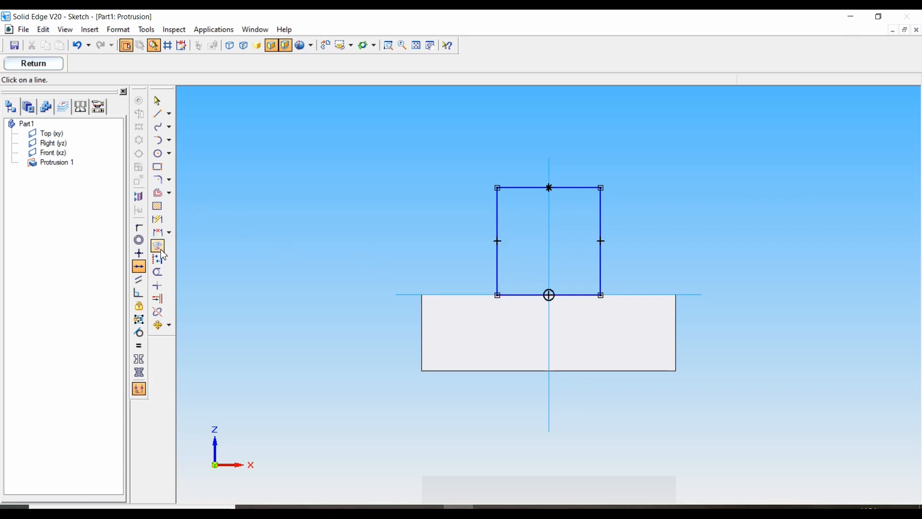
# Dimension the upright rectangle's height as 105-30-25, giving 50 mm, based on the reference drawing
pyautogui.click(163, 225)
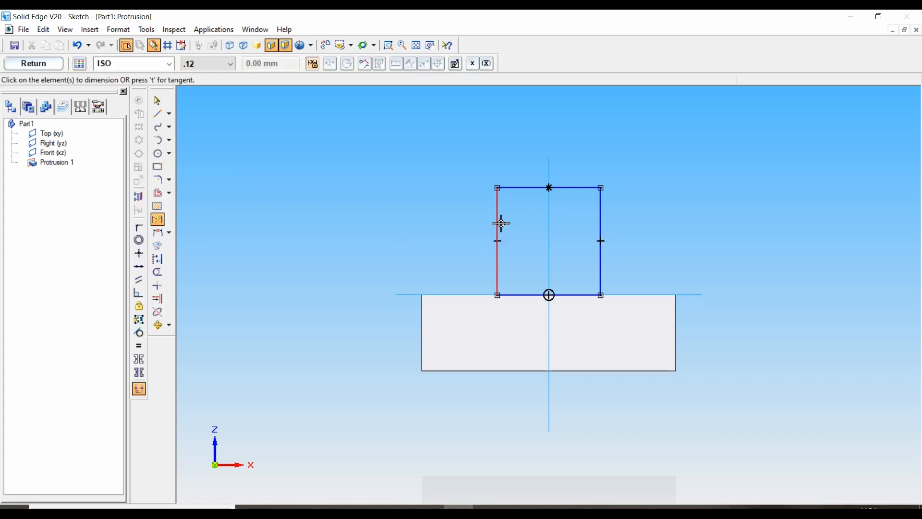
pyautogui.click(498, 221)
pyautogui.click(459, 225)
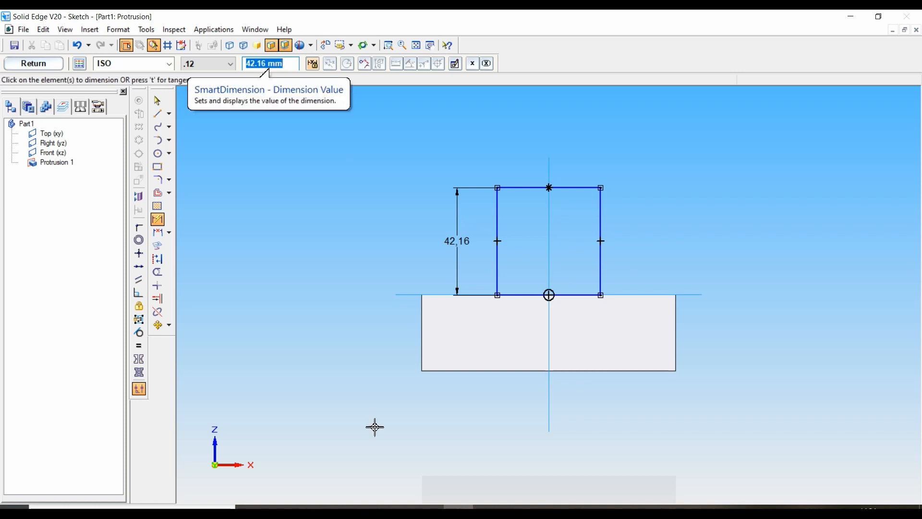
pyautogui.hotkey('alt', 'Tab')
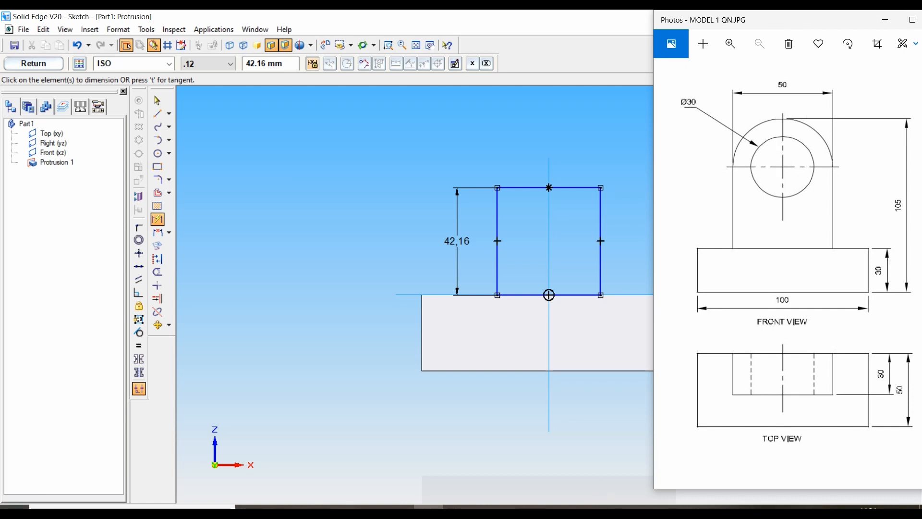
pyautogui.click(282, 63)
pyautogui.moveTo(283, 63); pyautogui.dragTo(227, 63)
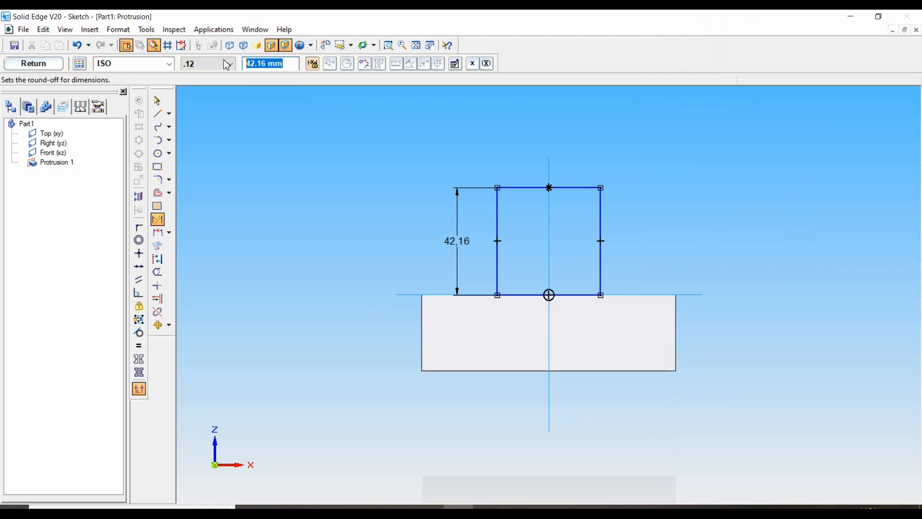
pyautogui.write('105')
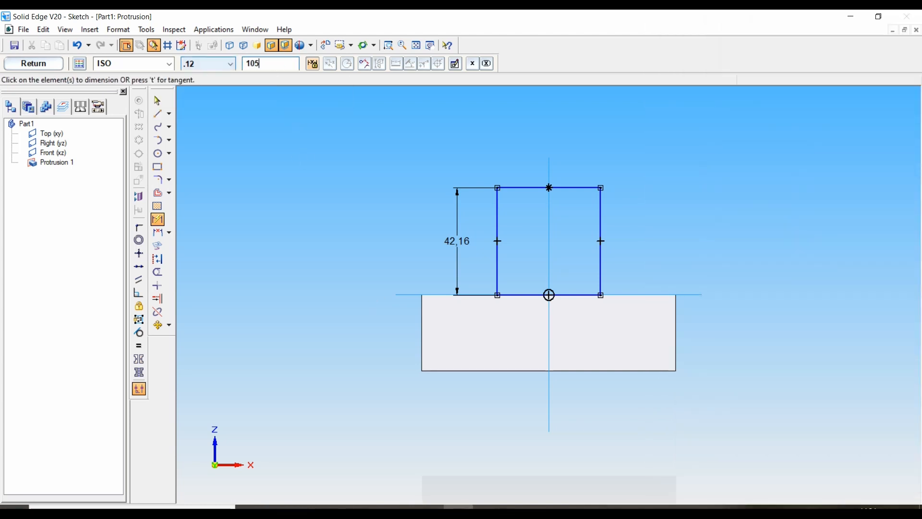
pyautogui.write('-30-25')
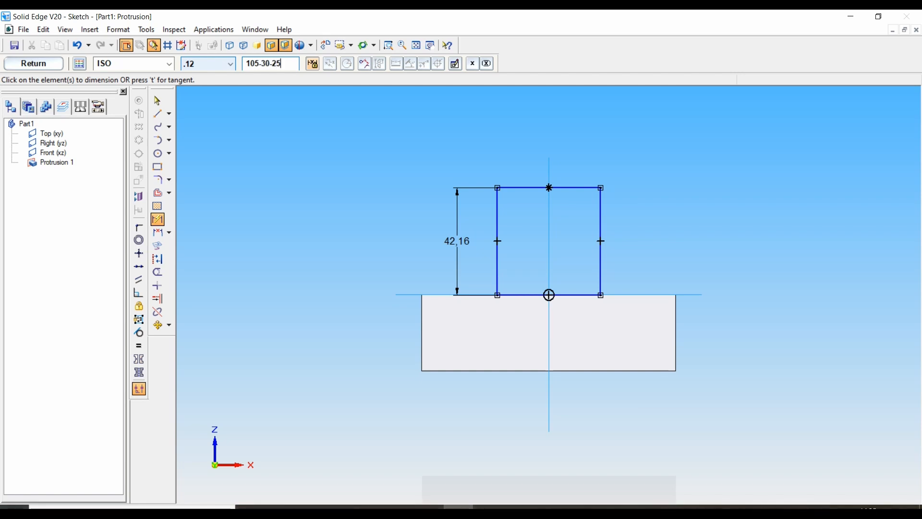
pyautogui.press('Return')
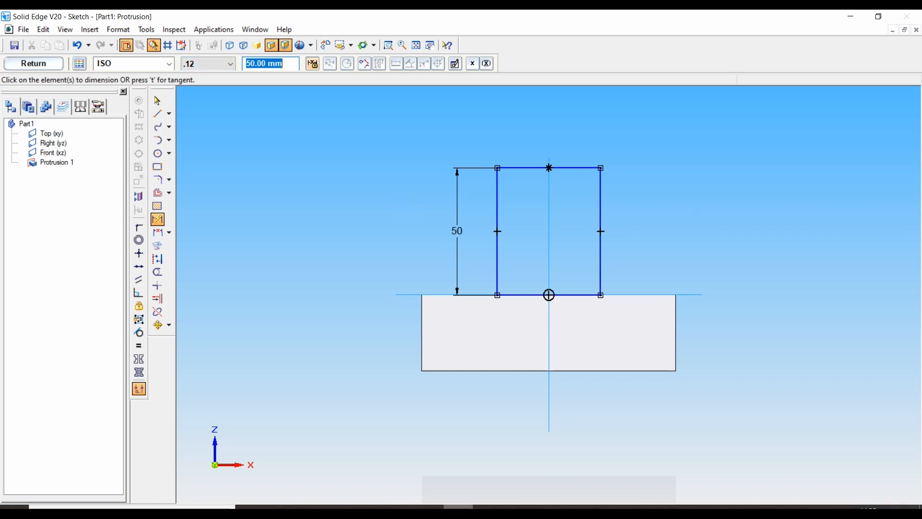
# Dimension the upright rectangle's upper edge and set its width to 50 mm, as in the reference drawing
pyautogui.click(432, 447)
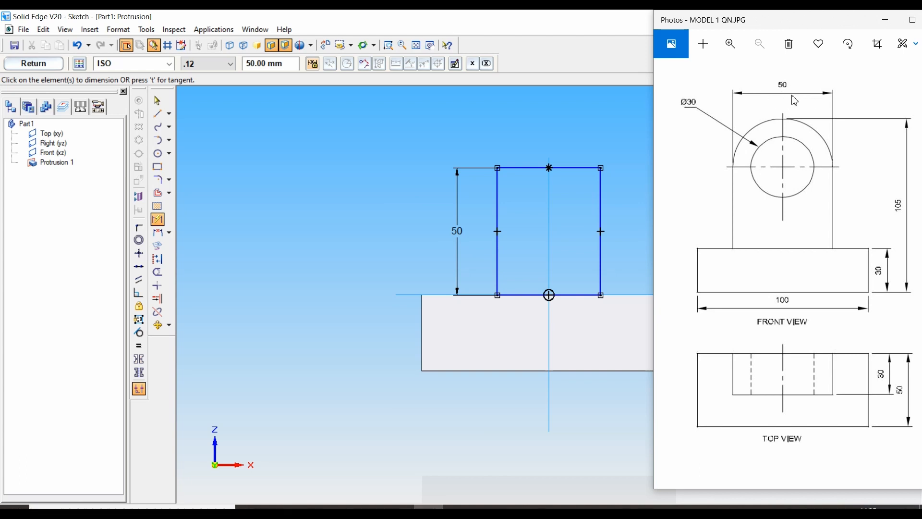
pyautogui.click(160, 221)
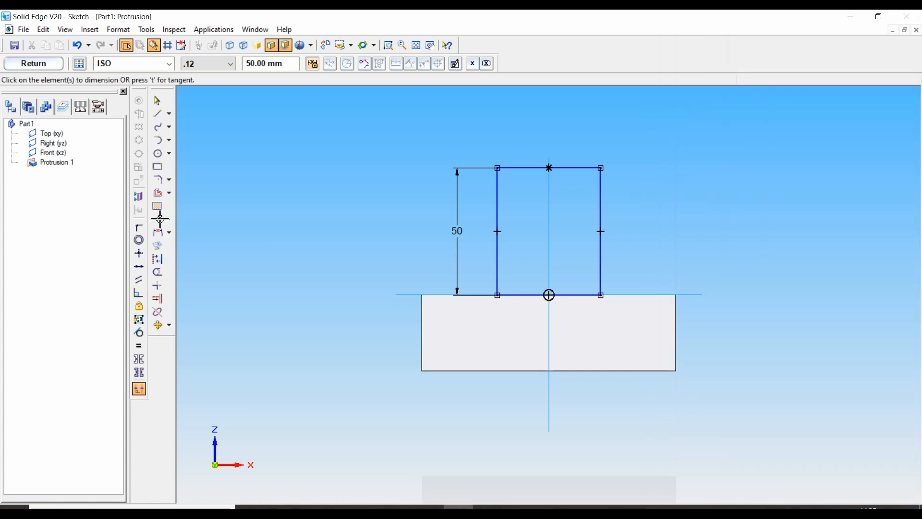
pyautogui.click(534, 167)
pyautogui.click(532, 129)
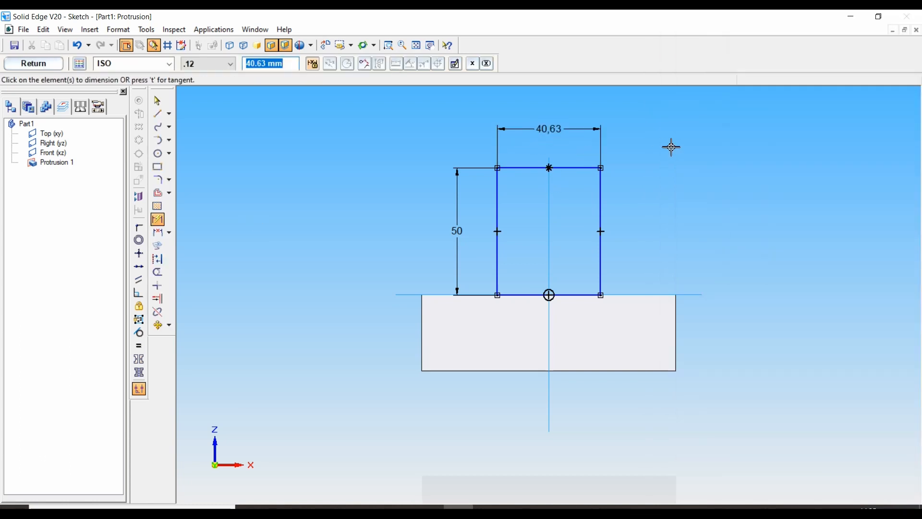
pyautogui.write('50')
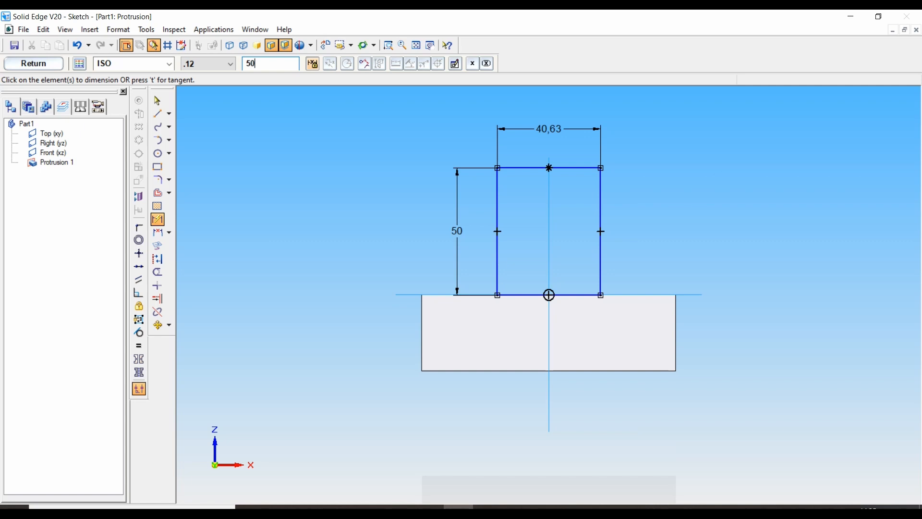
pyautogui.press('Return')
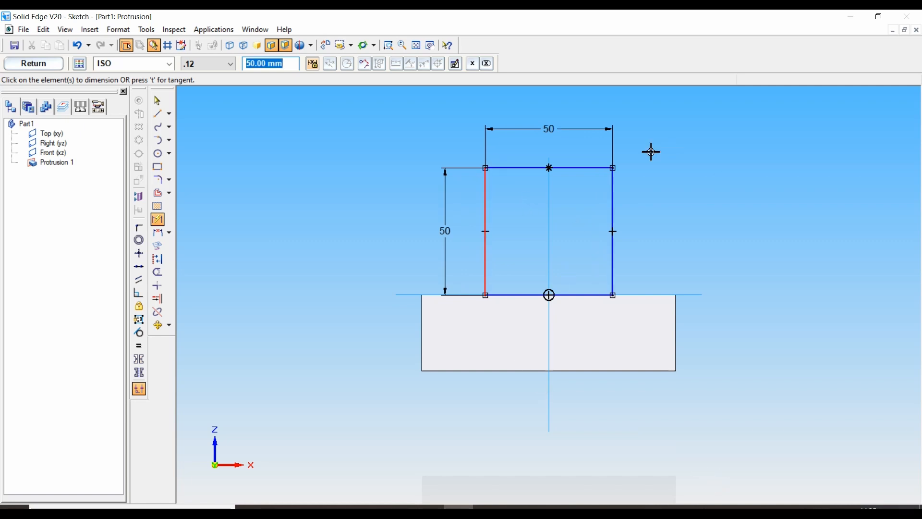
# Draw a semicircular arc over the rectangle between its two upper corners and trim away the straight upper edge
pyautogui.click(167, 144)
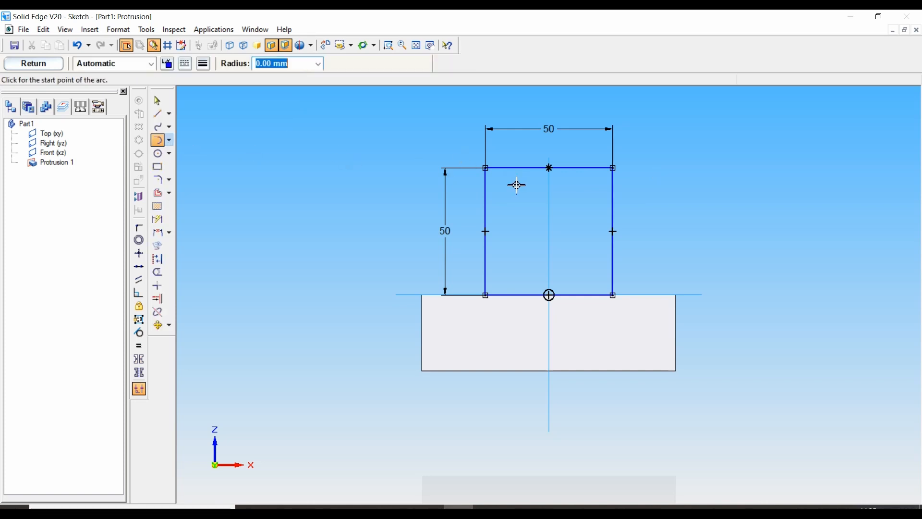
pyautogui.click(486, 168)
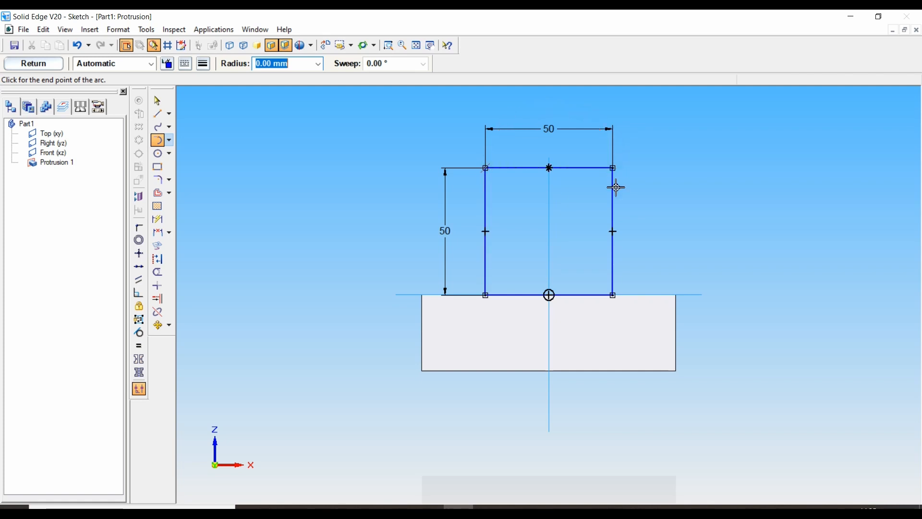
pyautogui.click(614, 169)
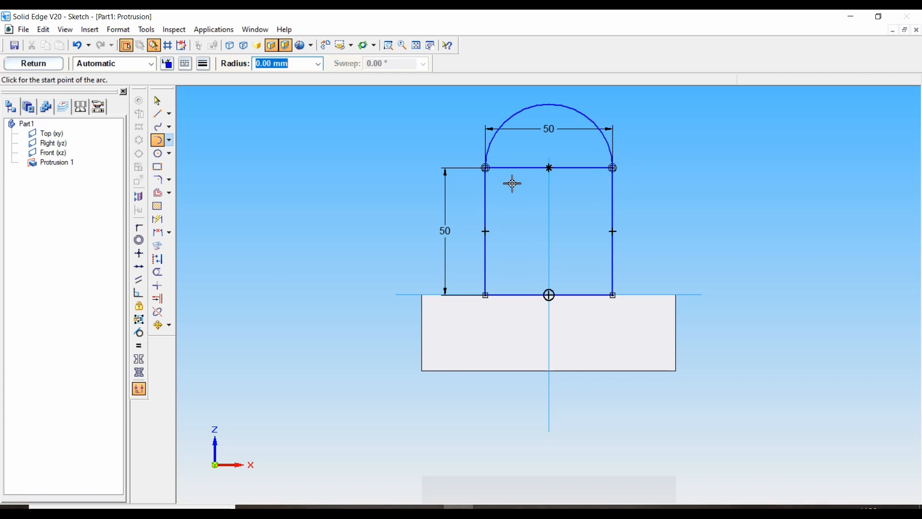
pyautogui.click(158, 272)
pyautogui.moveTo(518, 195); pyautogui.dragTo(531, 150)
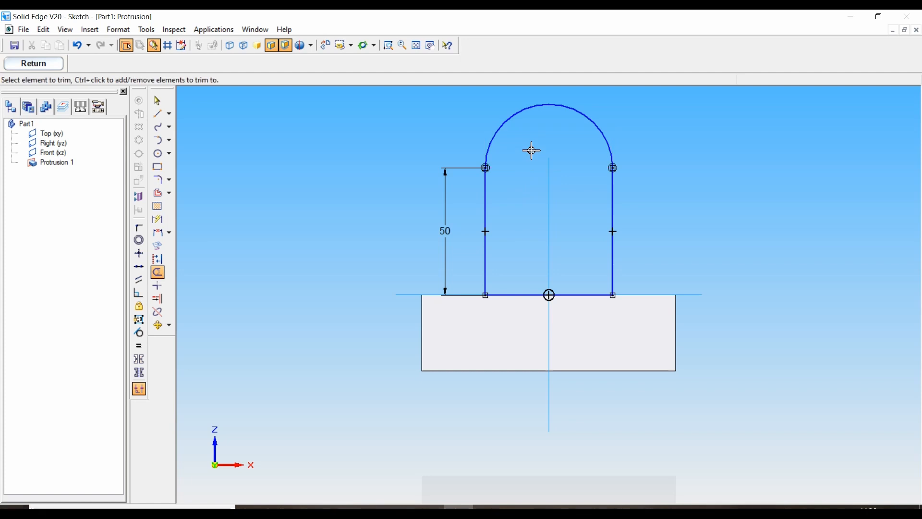
# Sketch a 30 mm diameter circle concentric with the arc for the hole in the upright
pyautogui.hotkey('alt', 'Tab')
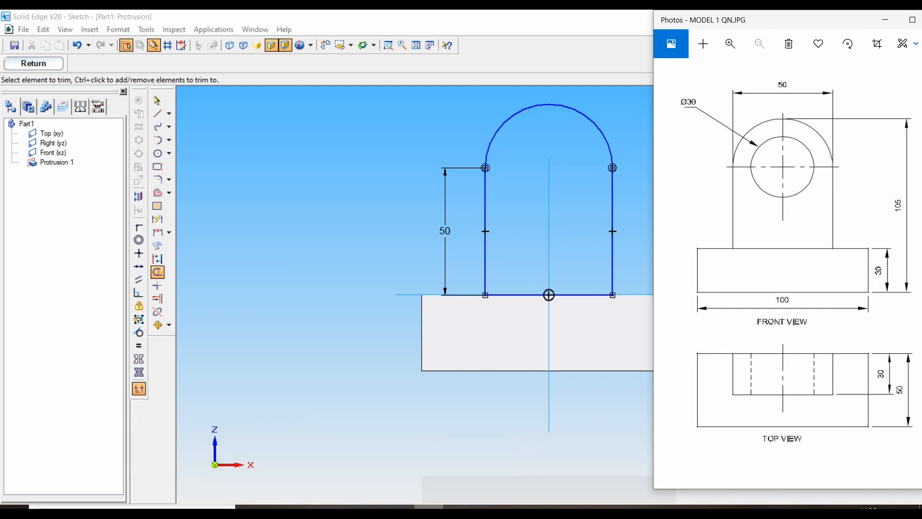
pyautogui.click(157, 157)
pyautogui.click(158, 159)
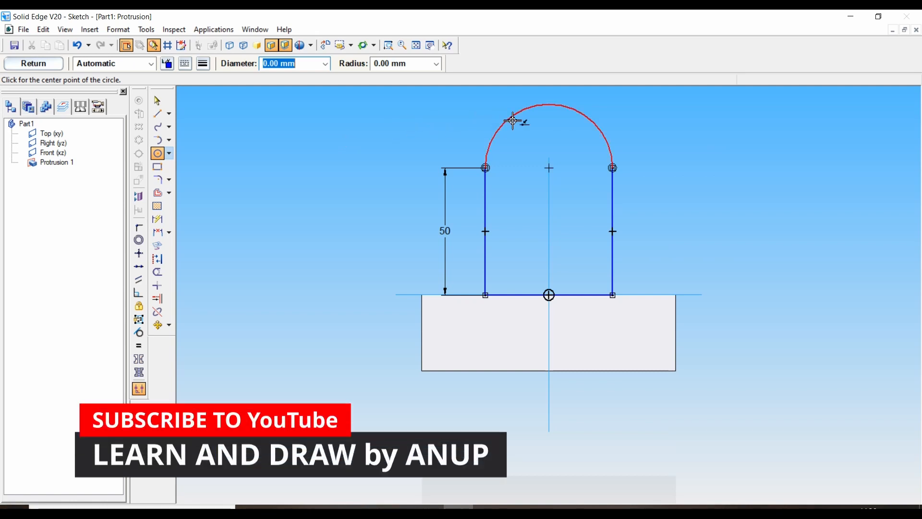
pyautogui.click(551, 169)
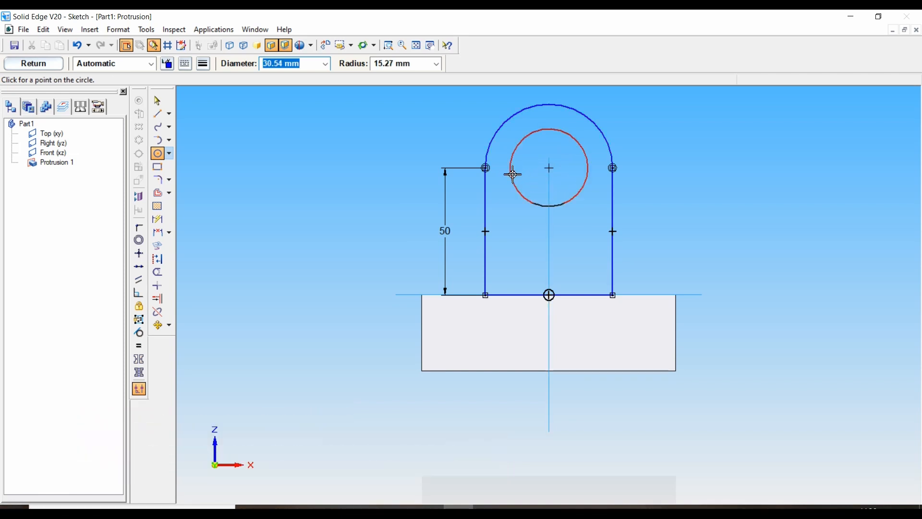
pyautogui.write('30')
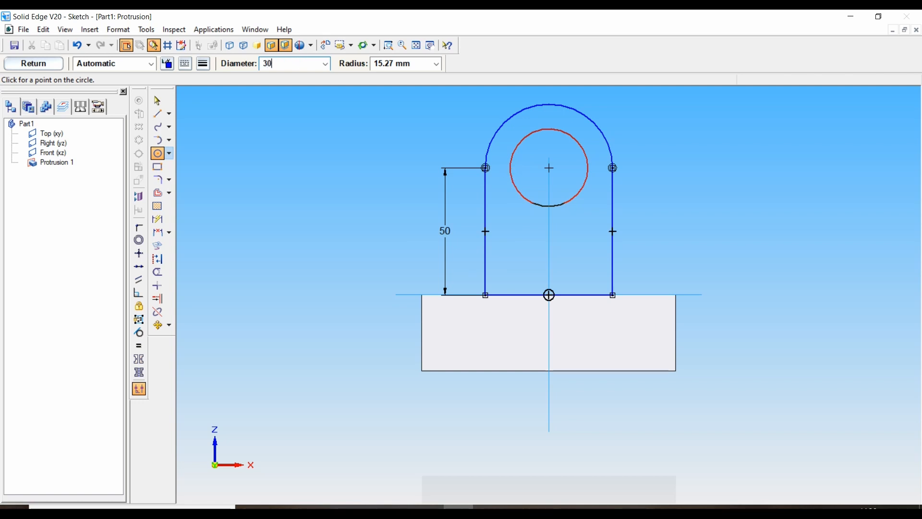
pyautogui.press('Return')
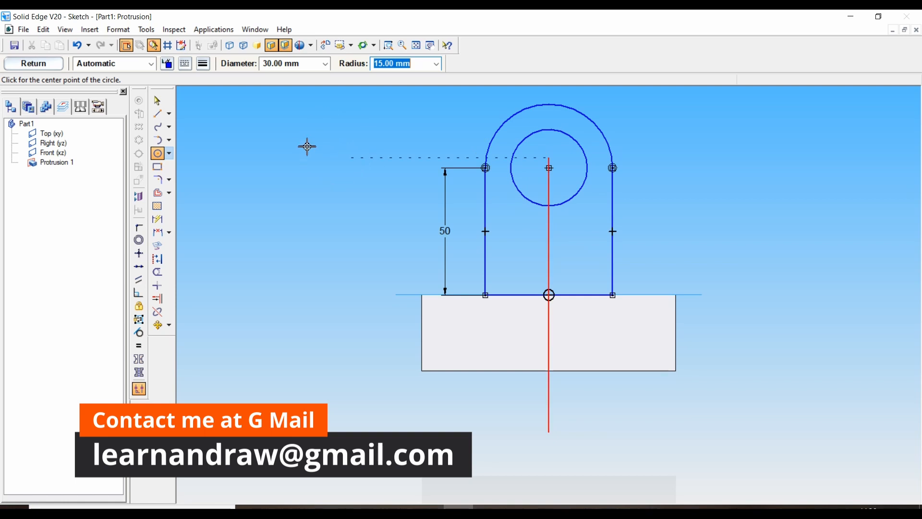
# Close the upright sketch, extrude it 30 mm toward the front of the base block, and finish the protrusion
pyautogui.click(160, 103)
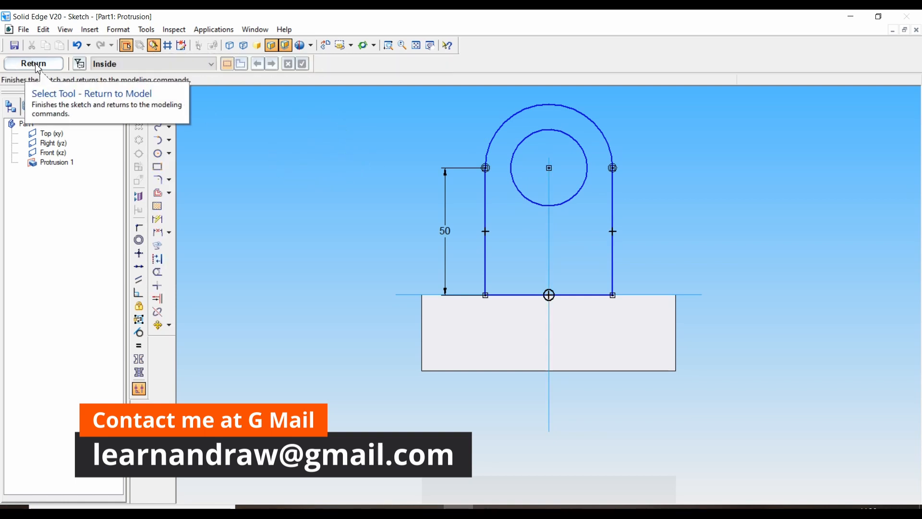
pyautogui.click(36, 65)
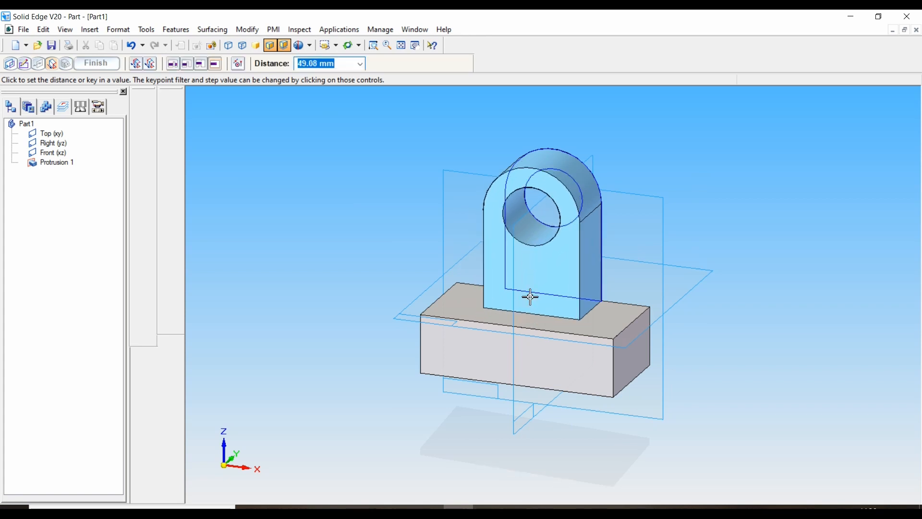
pyautogui.hotkey('alt', 'Tab')
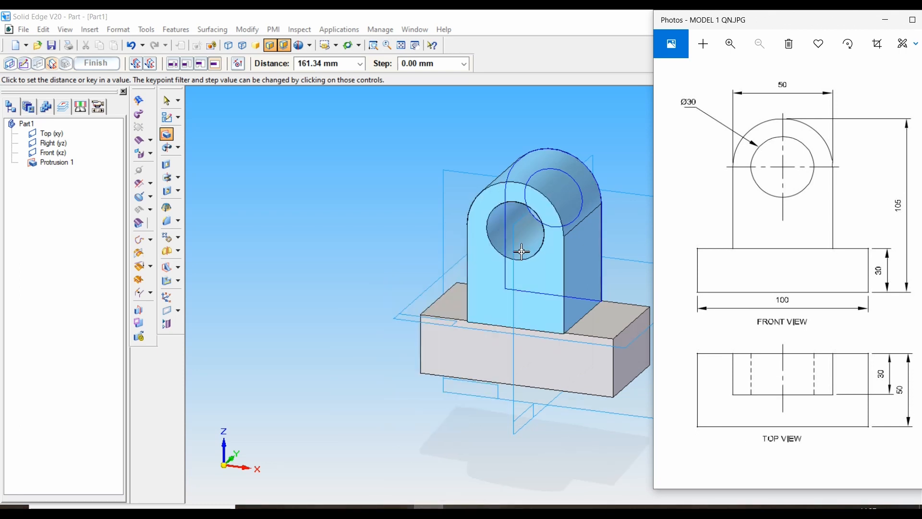
pyautogui.click(331, 68)
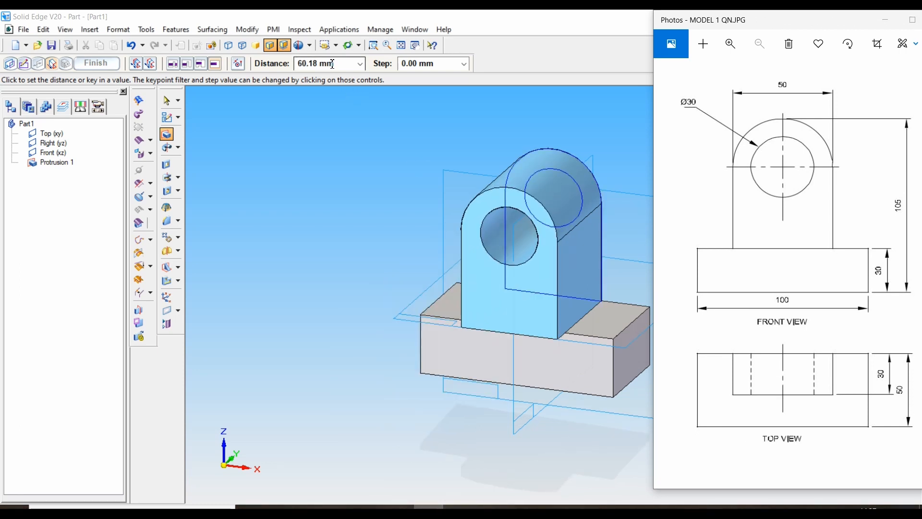
pyautogui.write('30')
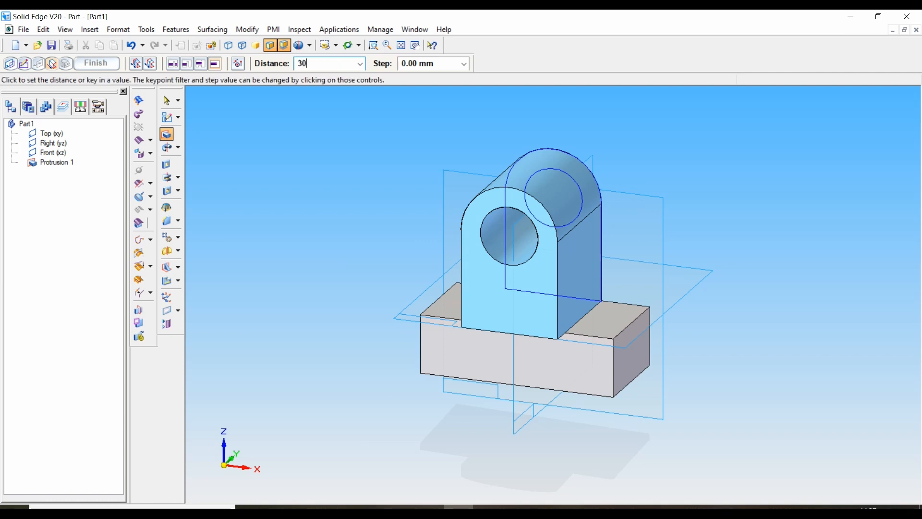
pyautogui.press('Return')
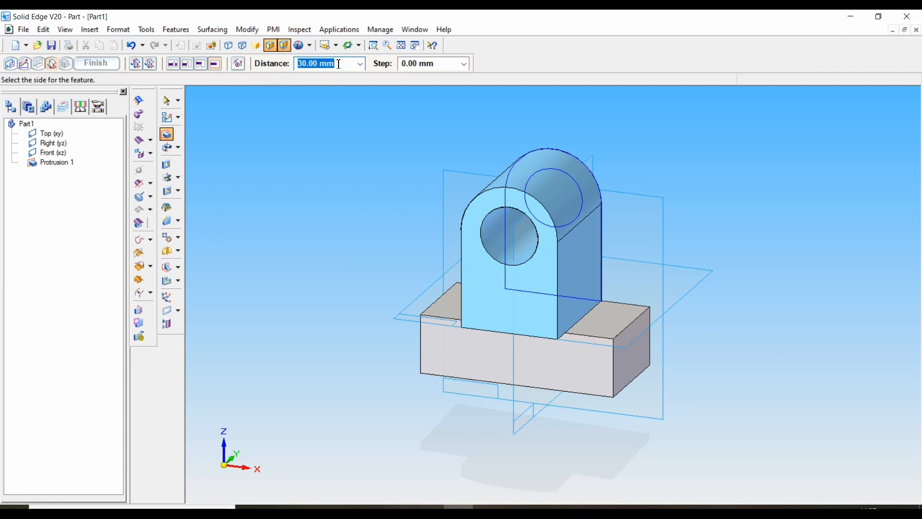
pyautogui.click(307, 137)
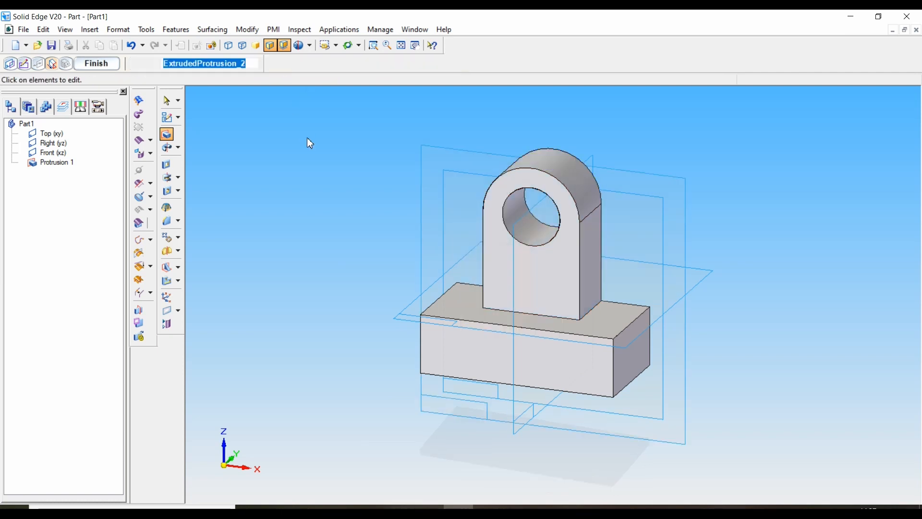
pyautogui.click(108, 67)
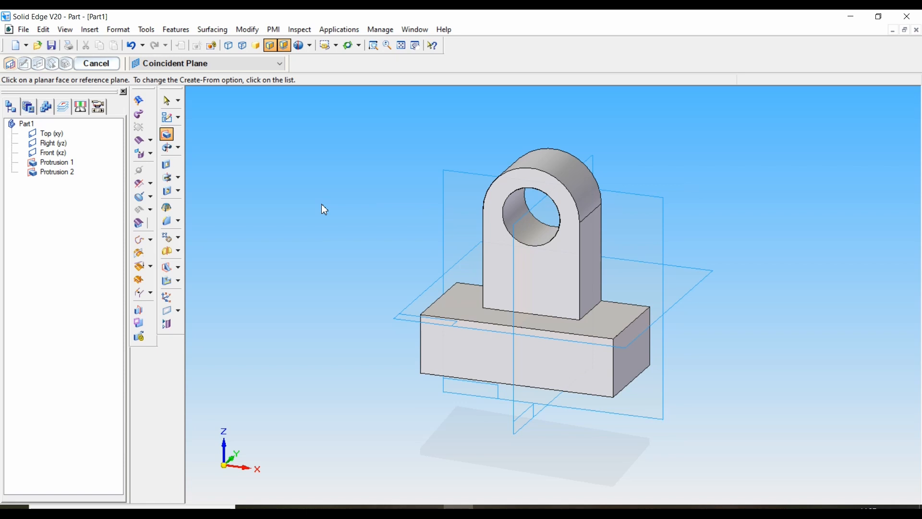
pyautogui.click(98, 65)
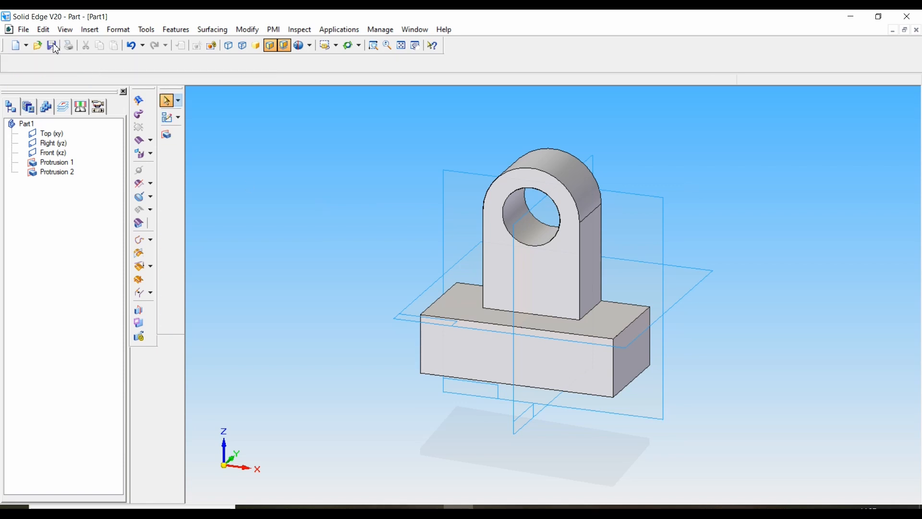
# Save the part as MODEL1.par in a new folder named 3D MODEL on the Desktop
pyautogui.click(25, 31)
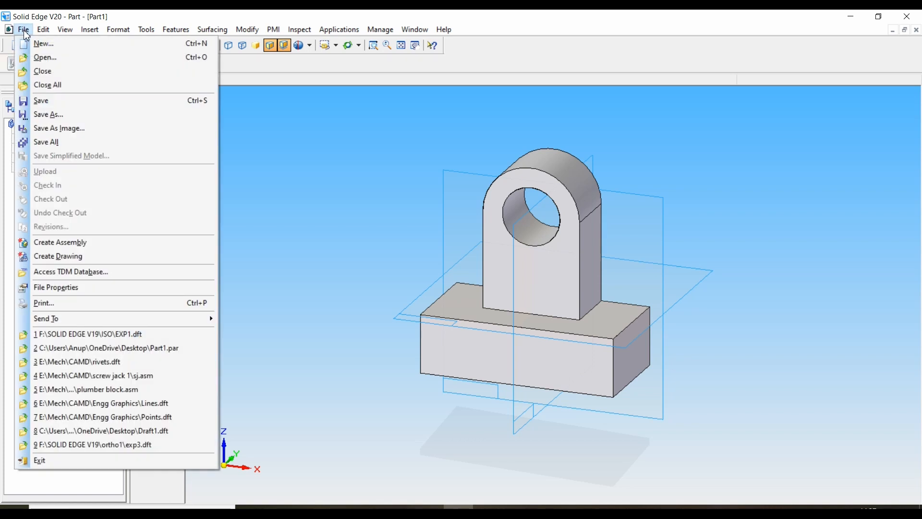
pyautogui.click(44, 104)
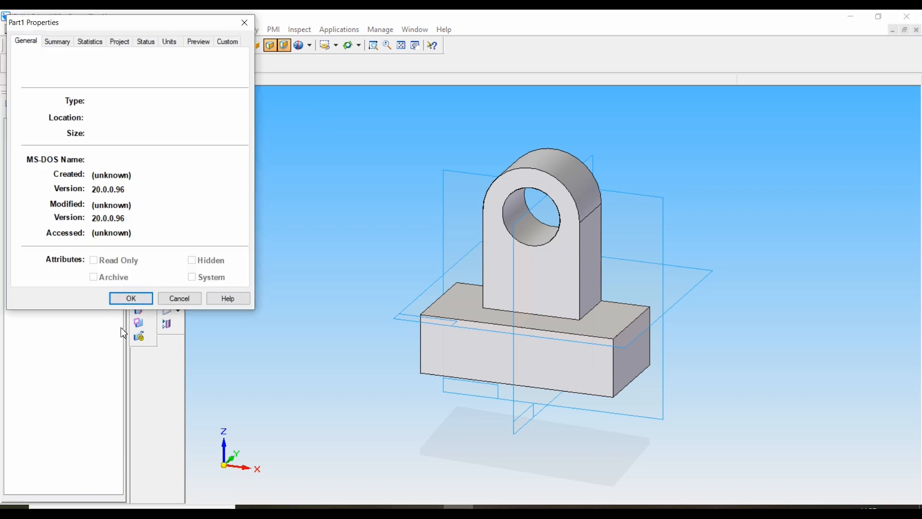
pyautogui.click(134, 300)
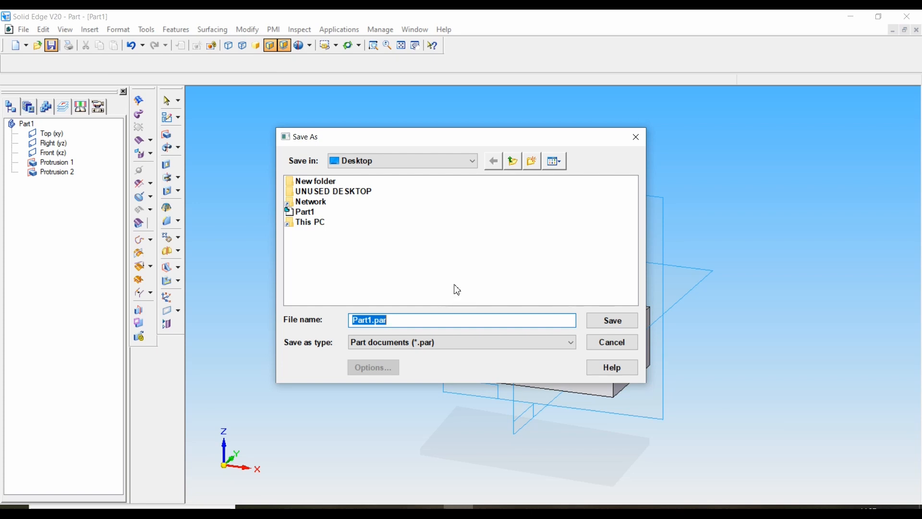
pyautogui.click(532, 163)
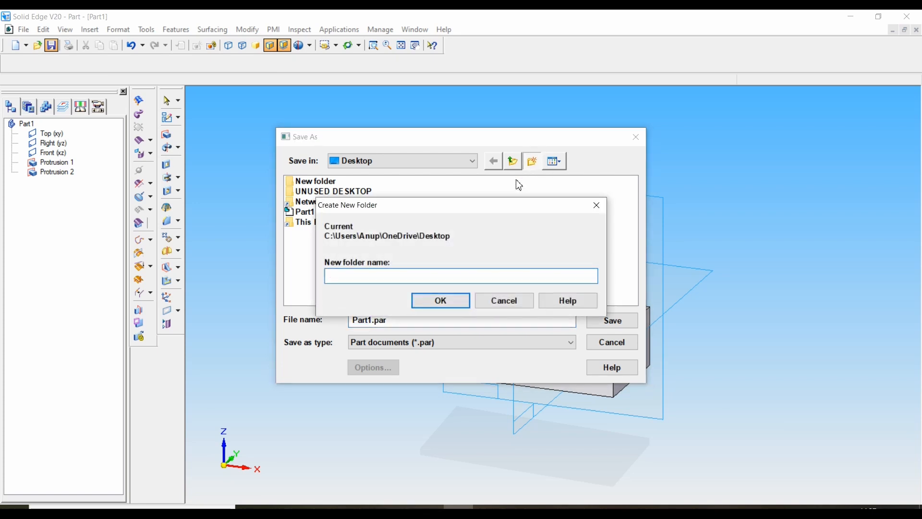
pyautogui.write('3D MODEL')
pyautogui.click(439, 301)
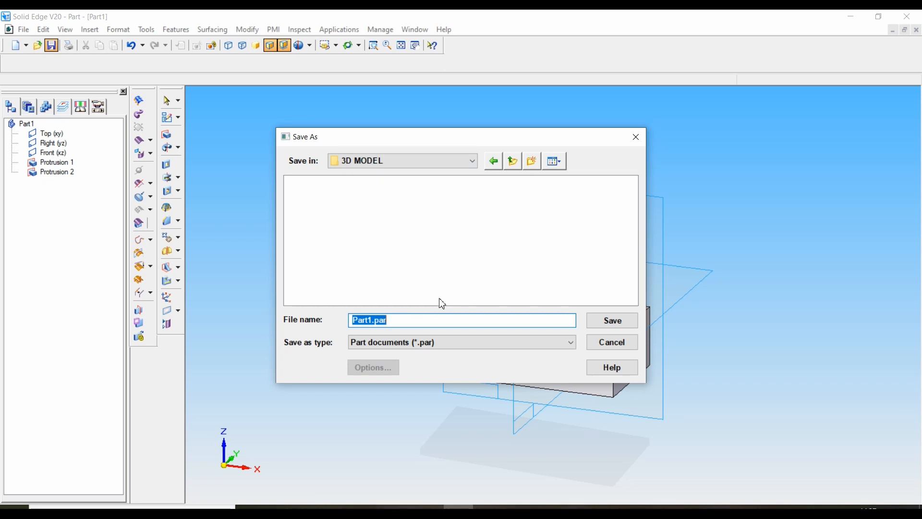
pyautogui.write('MODEL1')
pyautogui.click(611, 326)
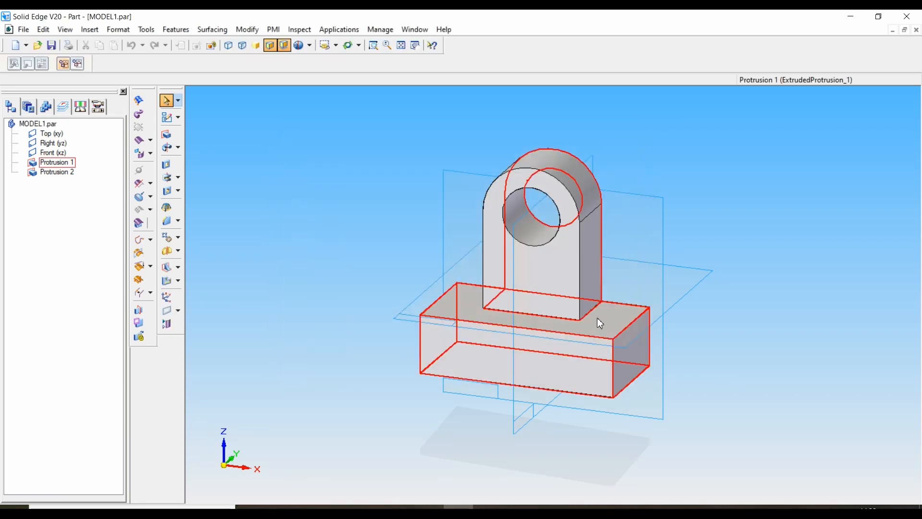
# Create a drawing of the part from the normal.dft template, running the Drawing View Creation Wizard
pyautogui.click(23, 30)
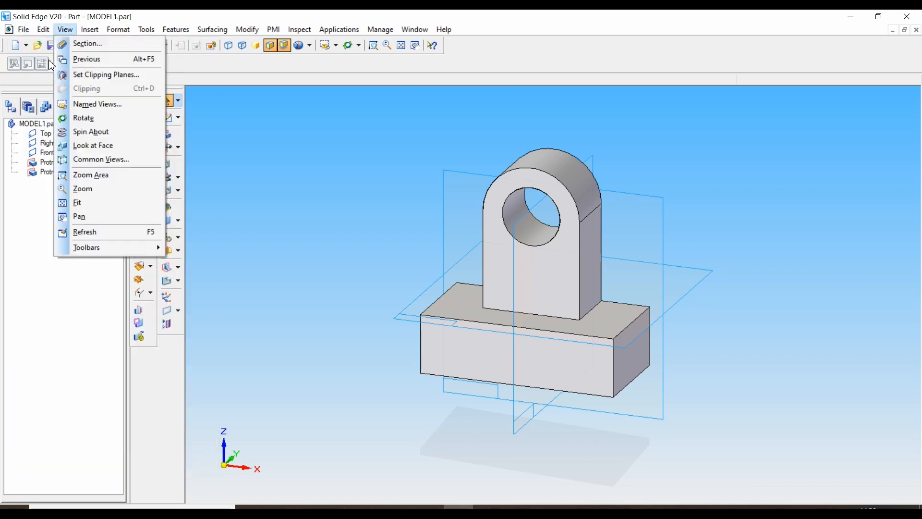
pyautogui.moveTo(23, 30)
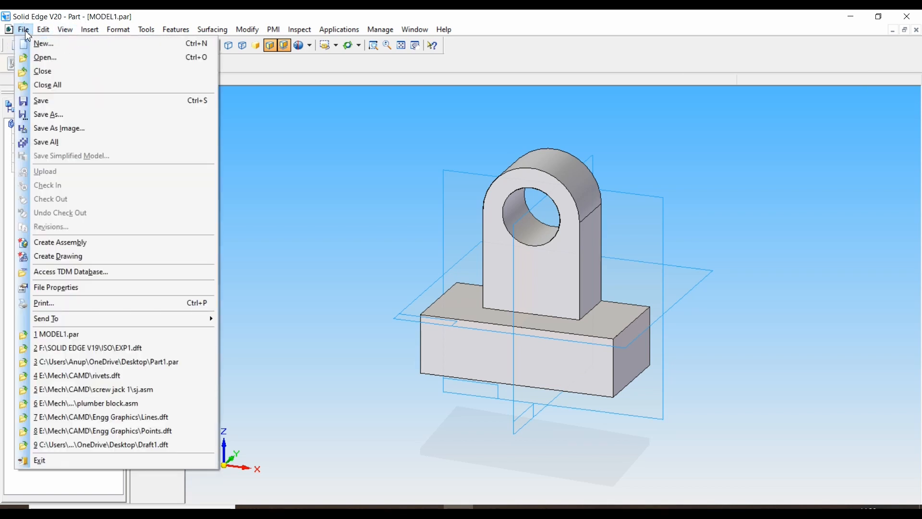
pyautogui.click(71, 258)
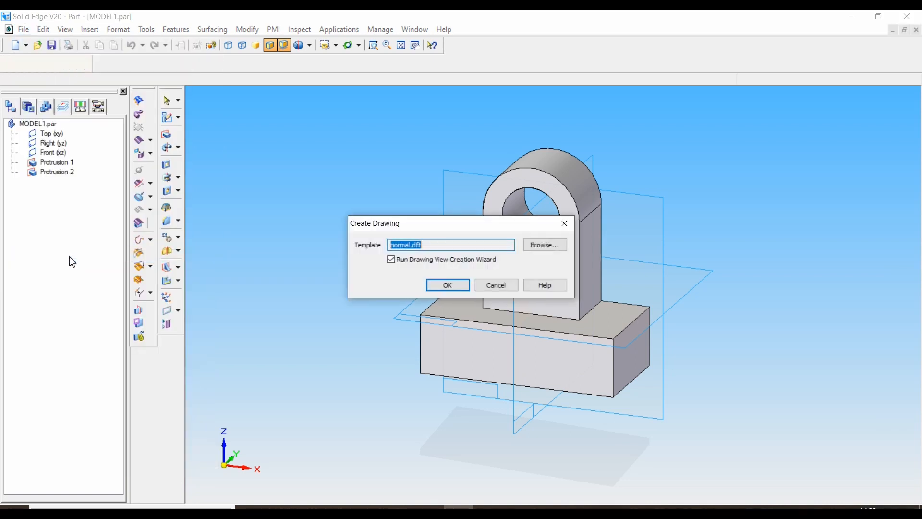
pyautogui.click(441, 286)
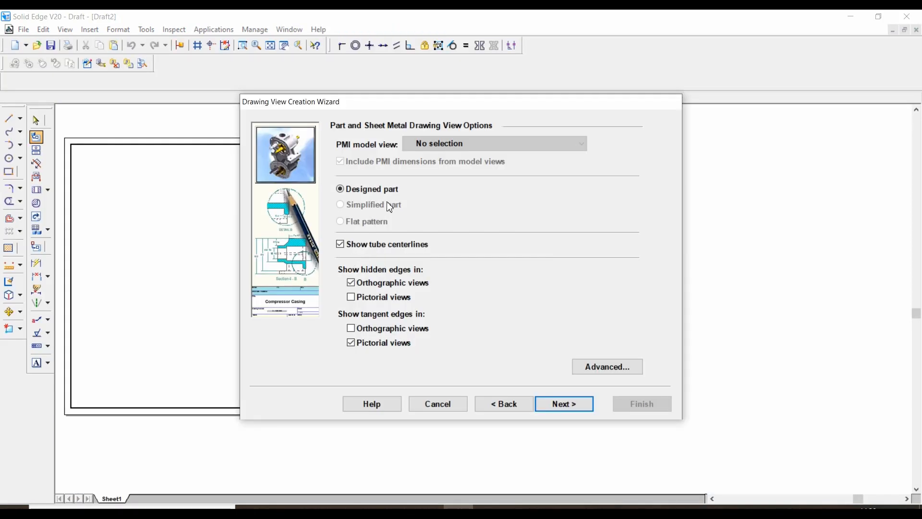
# Set up front as the primary view with added top and isometric views, and place them on the sheet at 1:1 scale
pyautogui.click(571, 406)
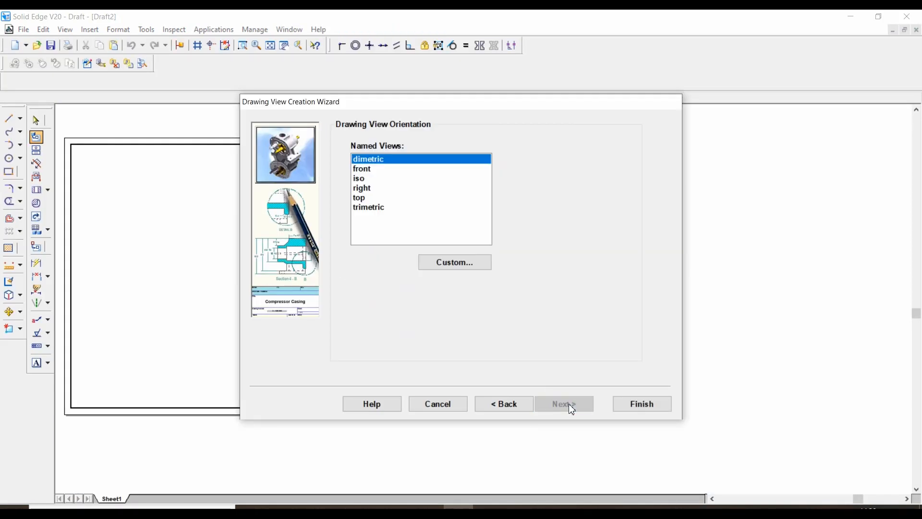
pyautogui.click(368, 171)
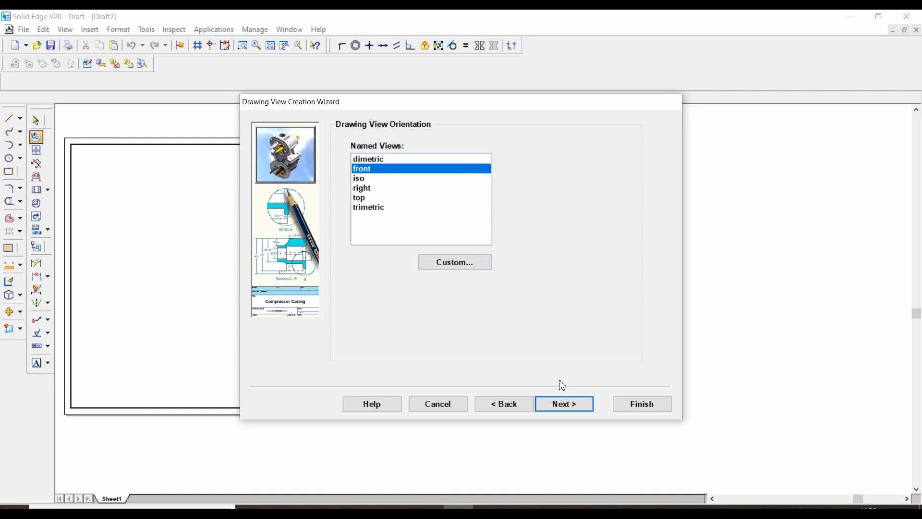
pyautogui.click(573, 406)
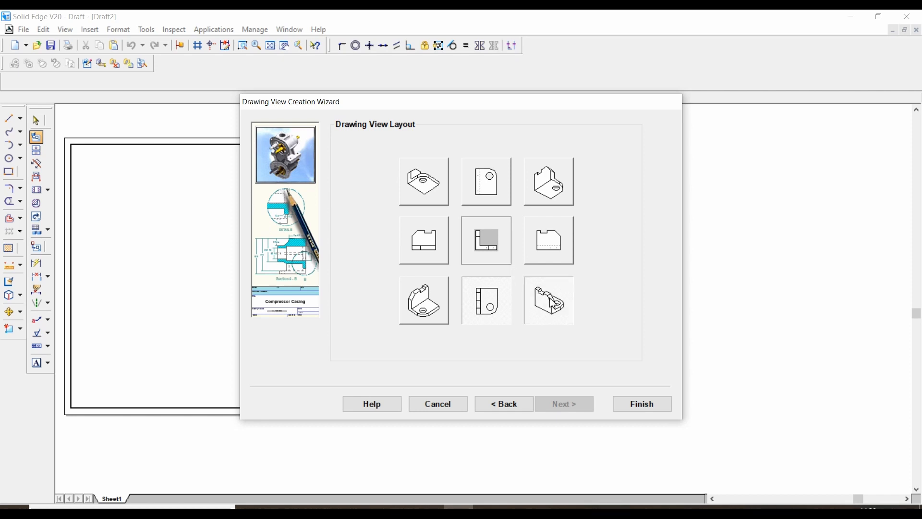
pyautogui.click(644, 408)
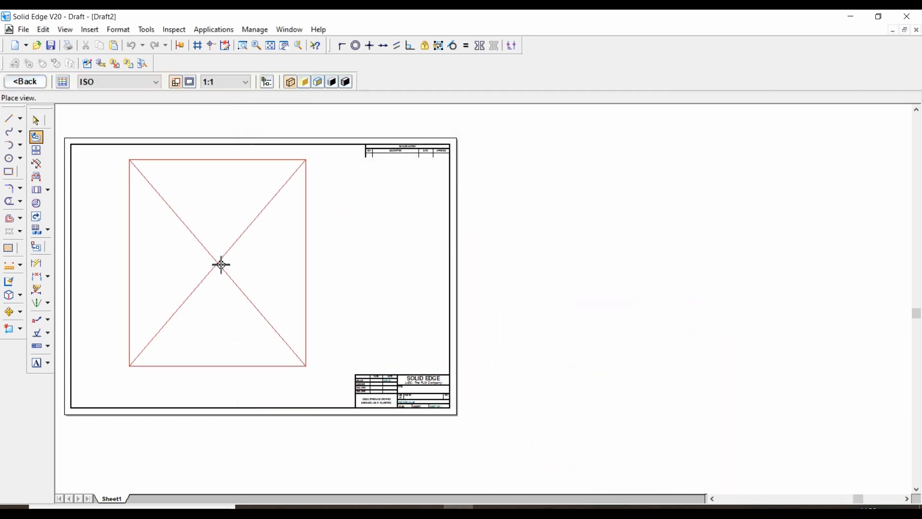
pyautogui.click(222, 265)
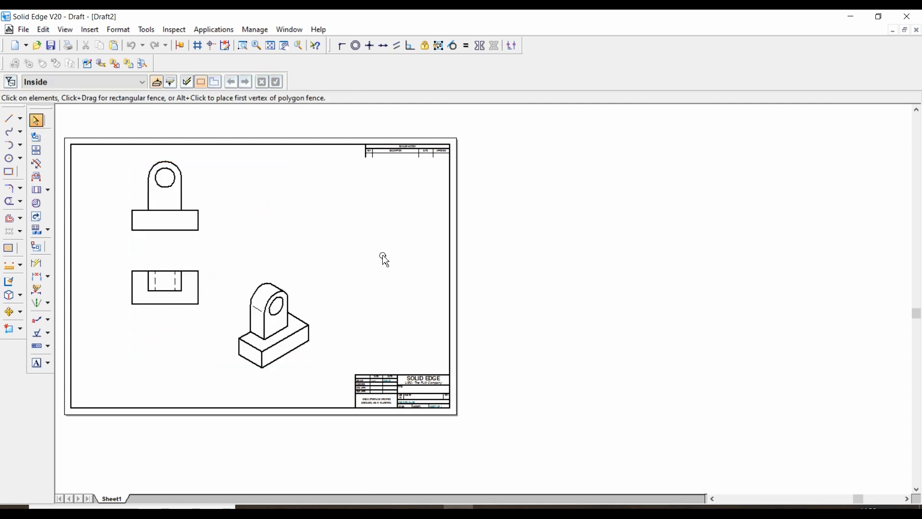
# Change Sheet1 to the A4-Sheet background with the background hidden, and save these sheet settings as defaults
pyautogui.click(270, 46)
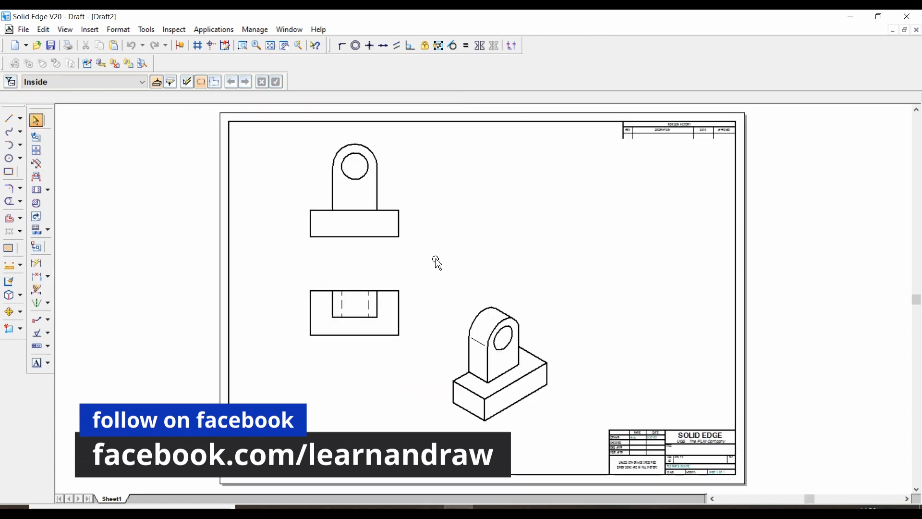
pyautogui.rightClick(122, 501)
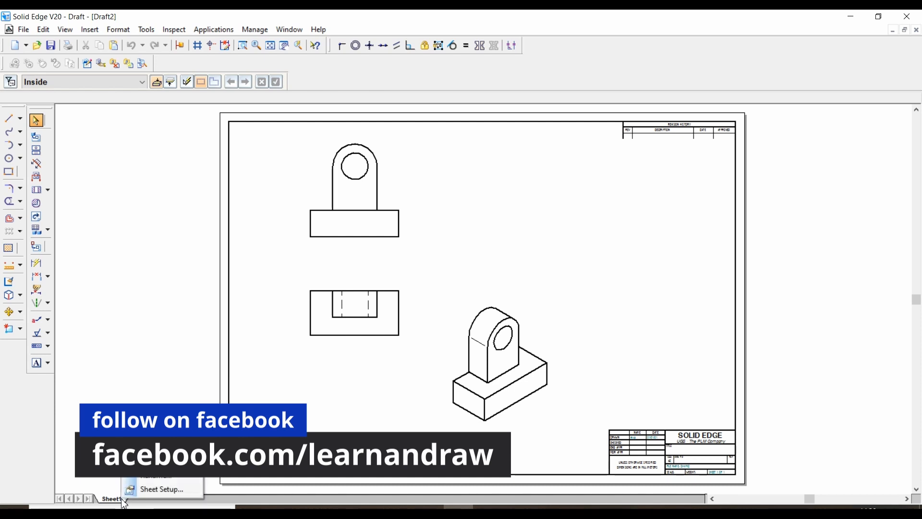
pyautogui.click(161, 488)
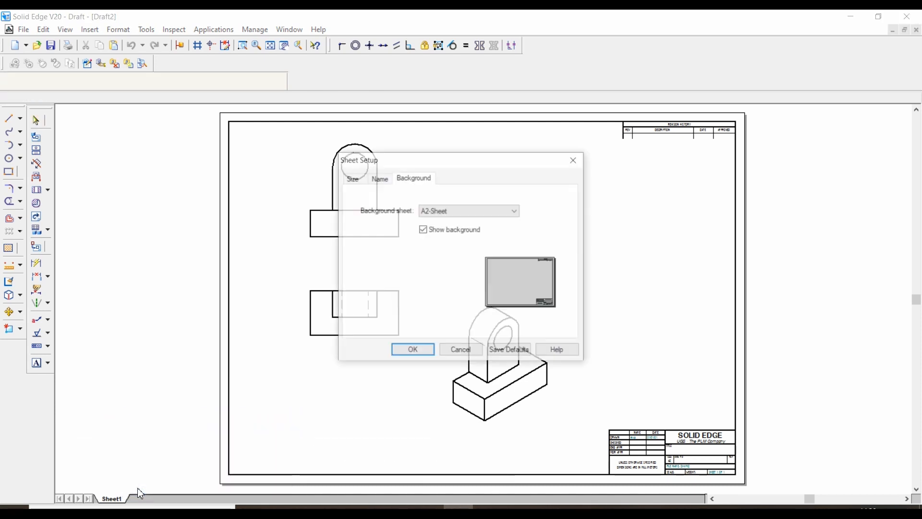
pyautogui.click(460, 211)
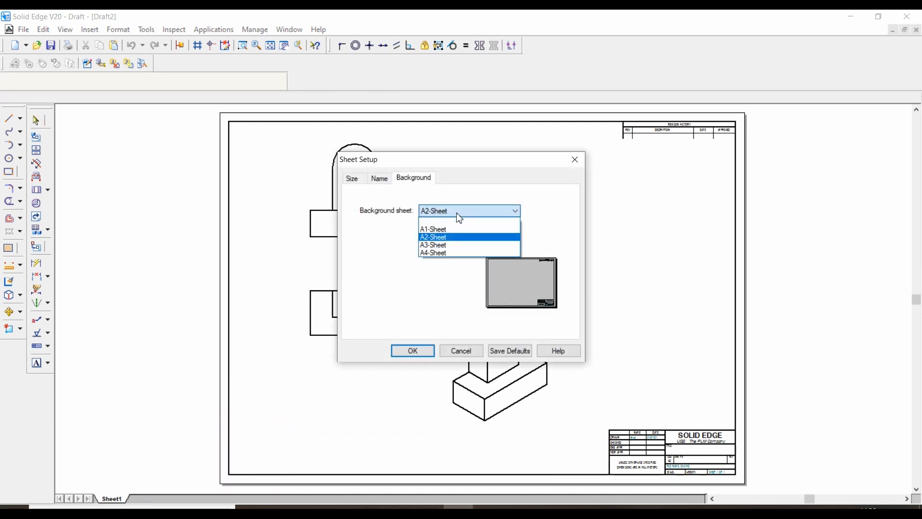
pyautogui.click(440, 253)
pyautogui.click(423, 230)
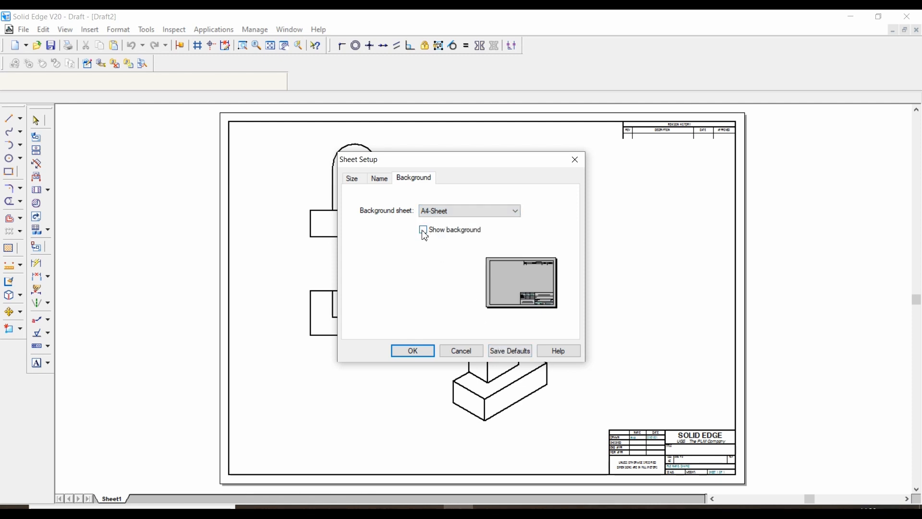
pyautogui.click(514, 351)
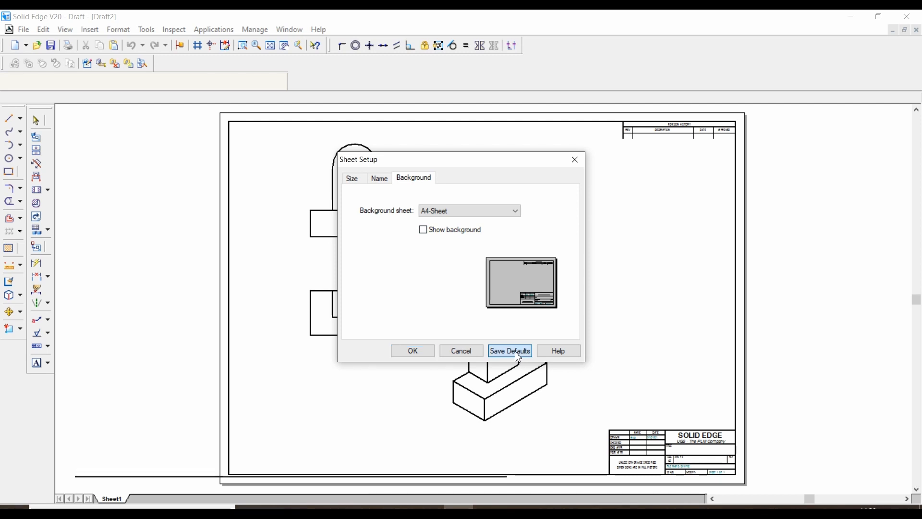
pyautogui.click(419, 352)
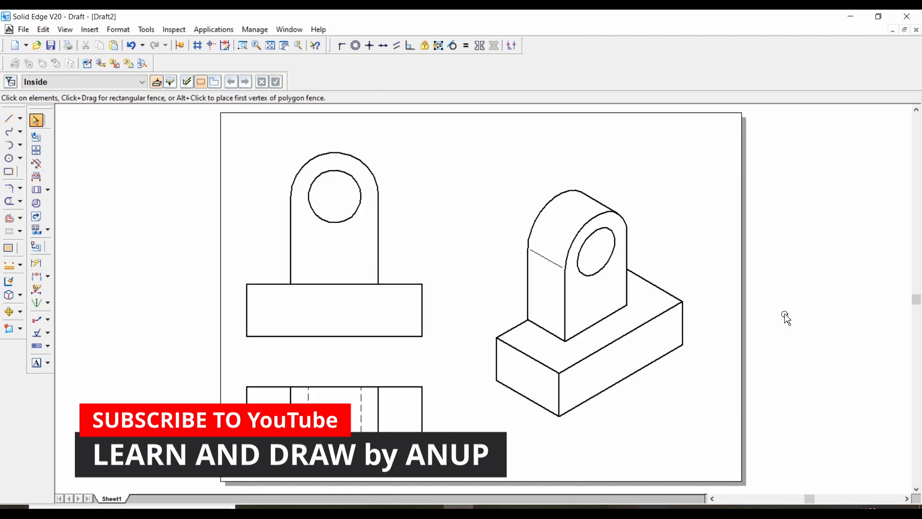
# Arrange the views within the sheet and label them FRONT VIEW, TOP VIEW and ISO VIEW in 5 mm text
pyautogui.moveTo(643, 329); pyautogui.dragTo(646, 330)
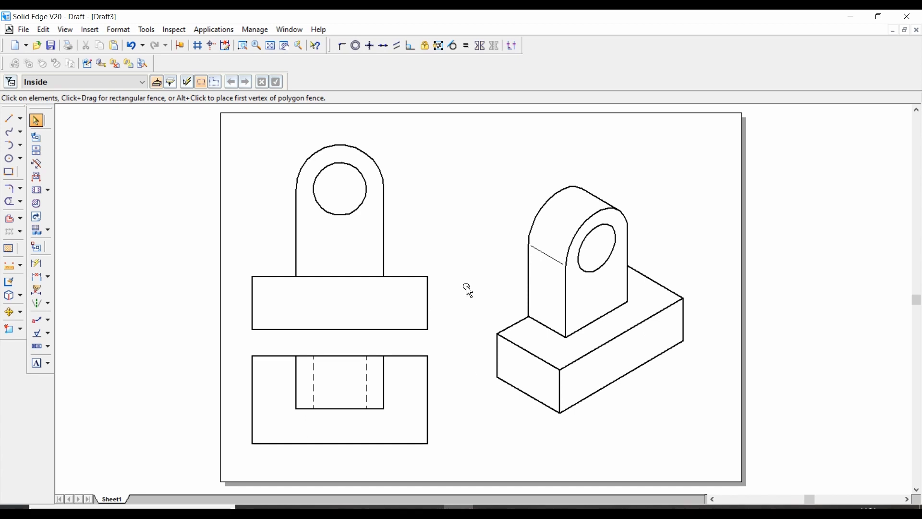
pyautogui.click(40, 362)
pyautogui.click(295, 124)
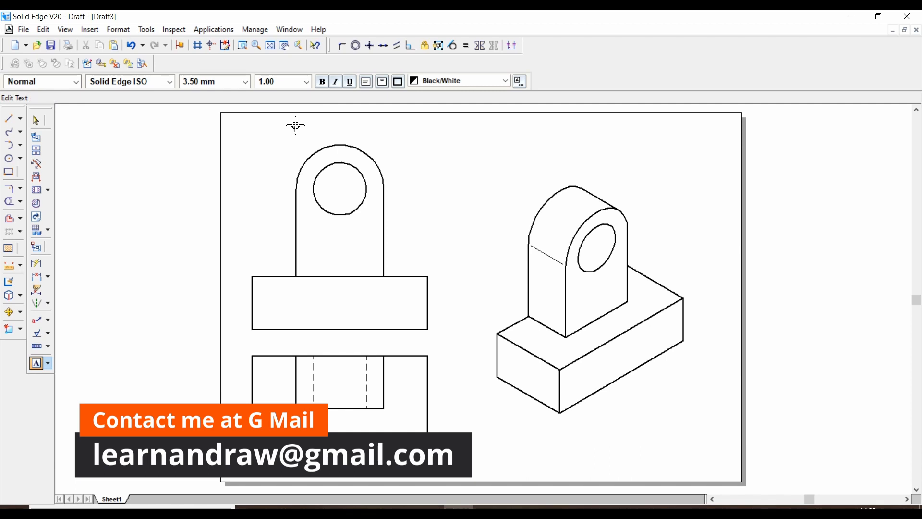
pyautogui.write('FRONT VIEW')
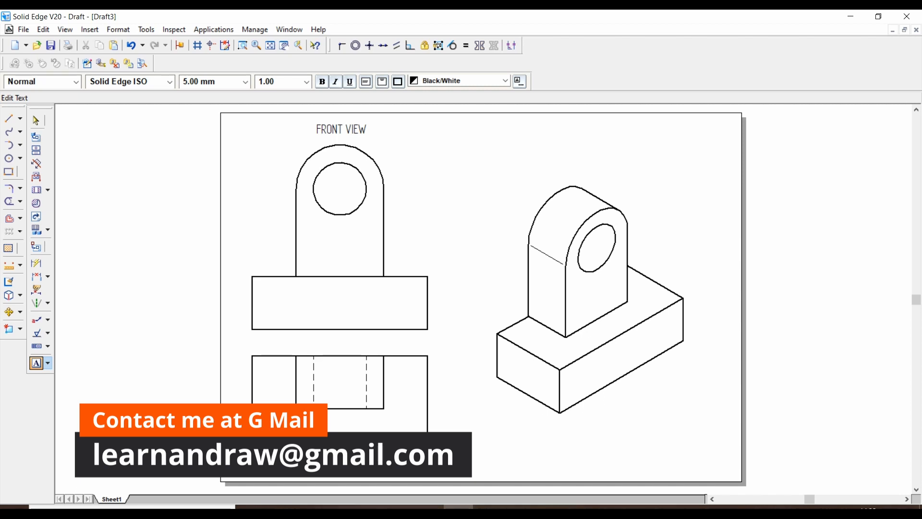
pyautogui.click(622, 416)
pyautogui.click(621, 416)
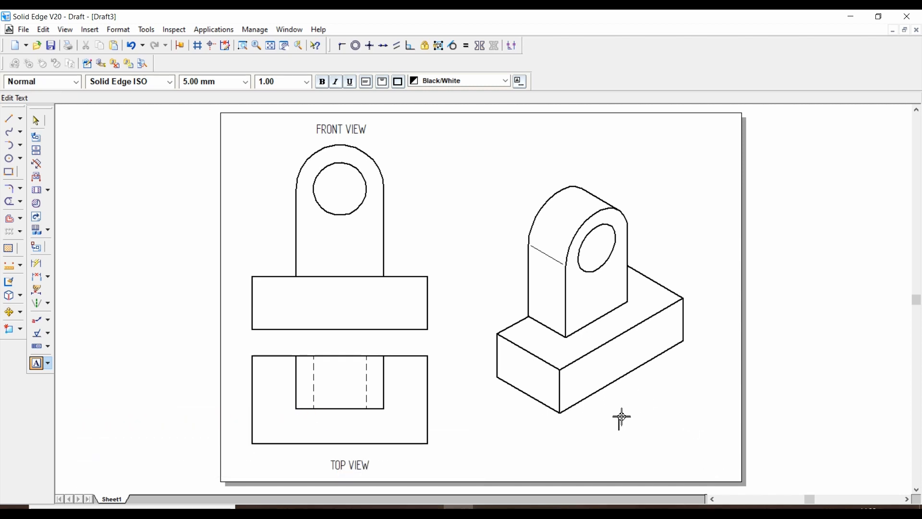
pyautogui.write('ISO VIEW')
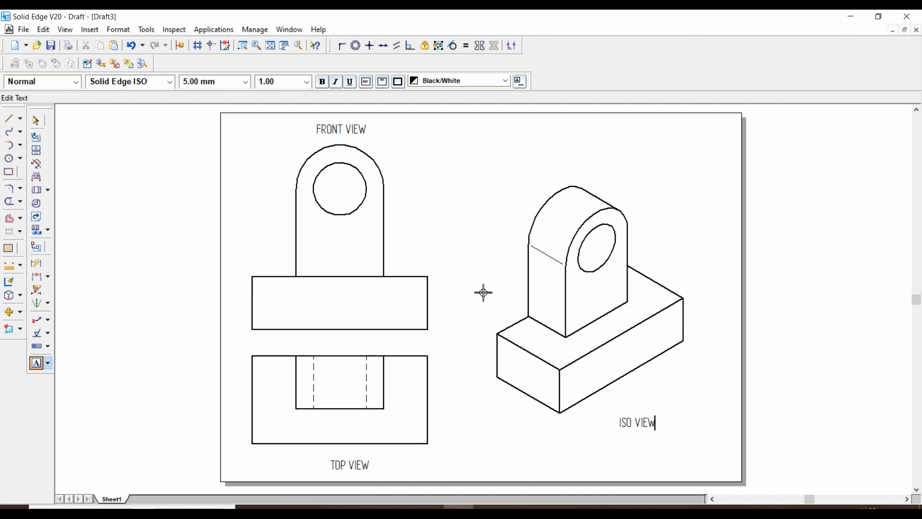
# Dimension the base length, base depth and upright depth in the top view, and the base height in the front view
pyautogui.click(36, 265)
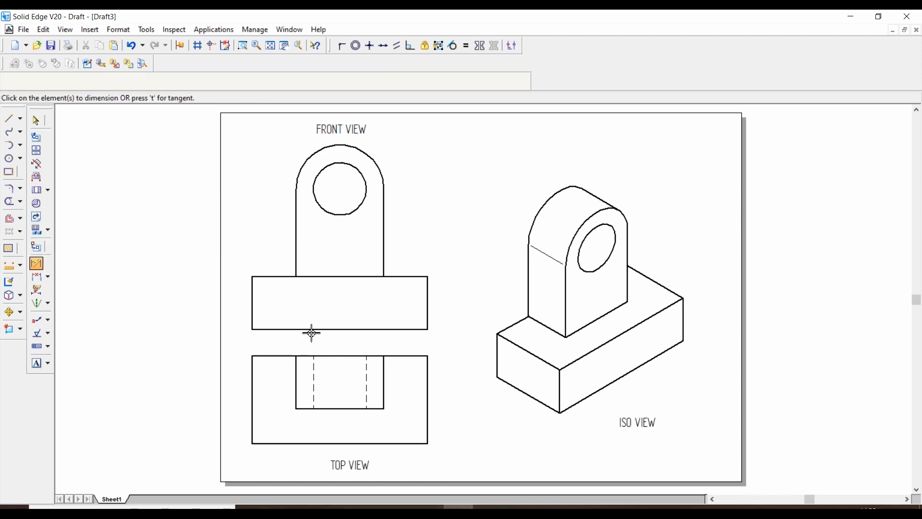
pyautogui.click(335, 444)
pyautogui.click(393, 454)
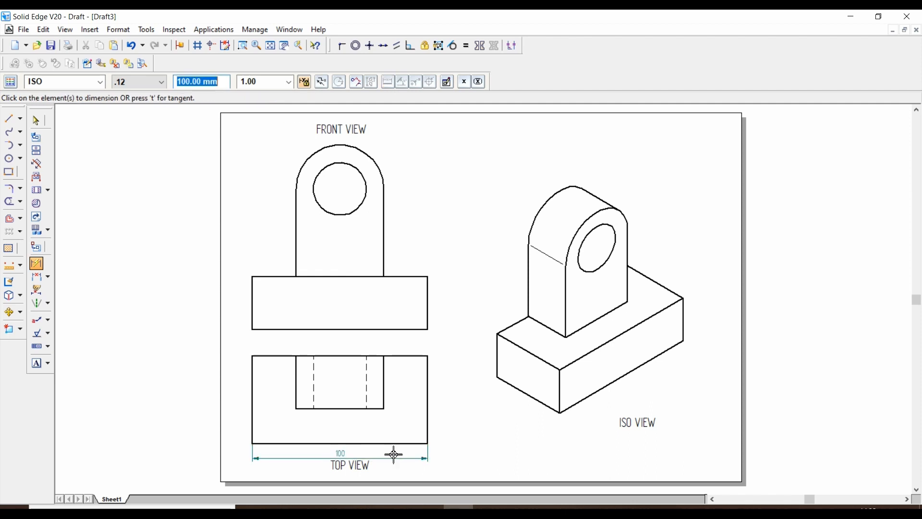
pyautogui.click(429, 405)
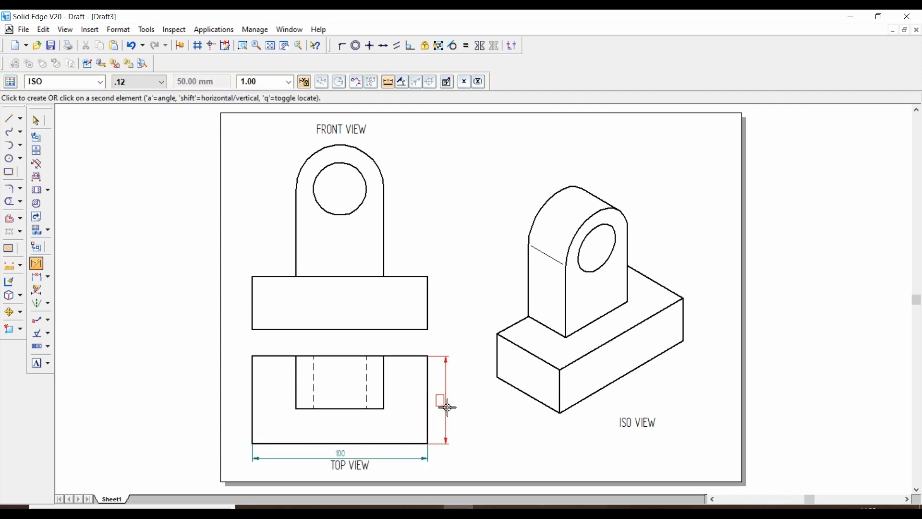
pyautogui.click(448, 407)
pyautogui.click(385, 385)
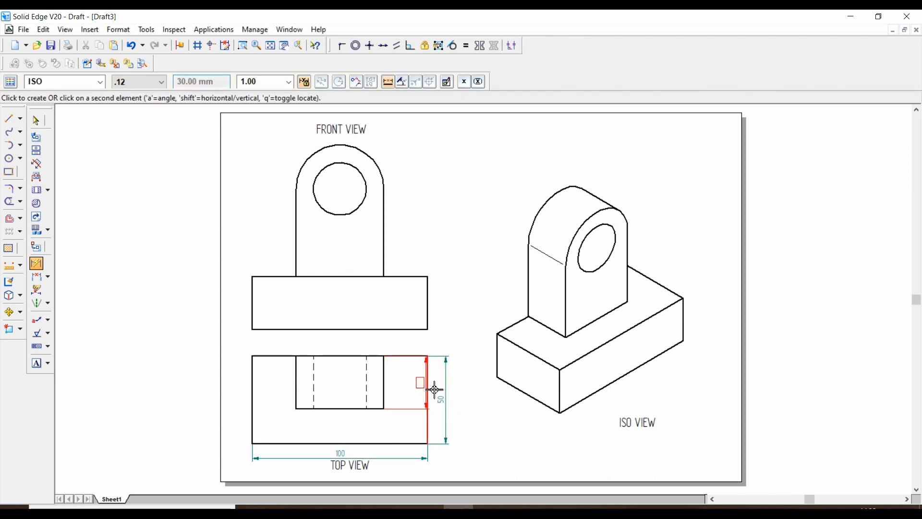
pyautogui.click(459, 387)
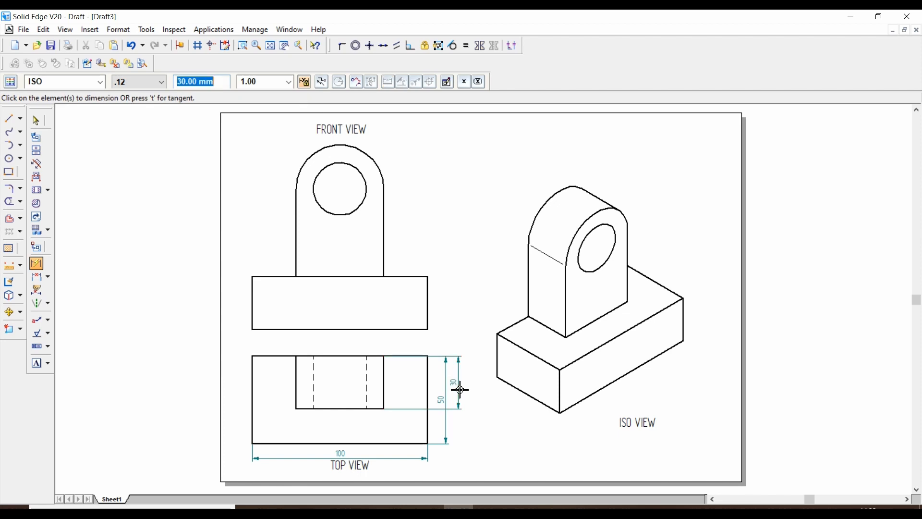
pyautogui.click(430, 302)
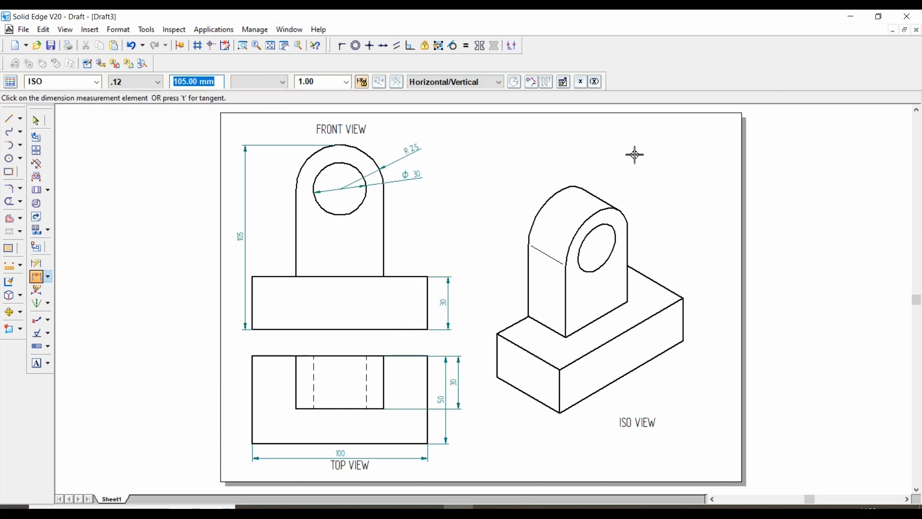